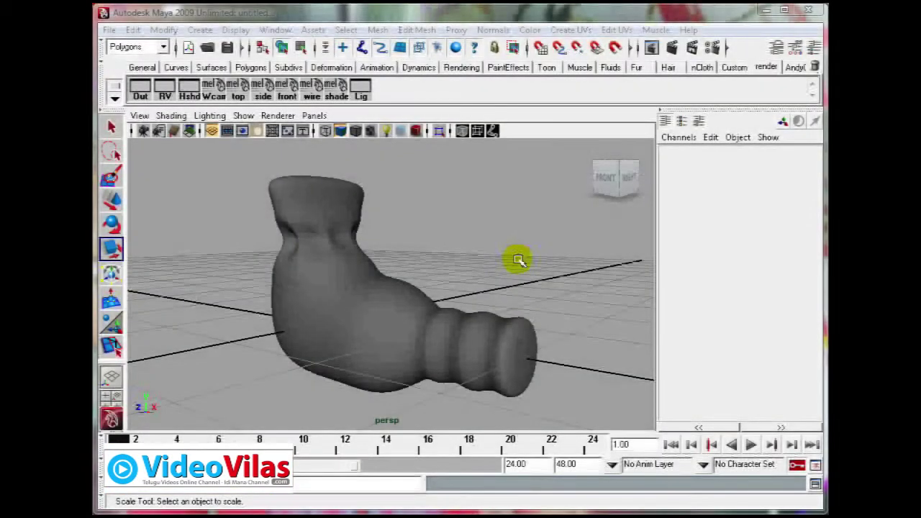
Set the Divisions of the boot-shaped mesh's polySmoothFace1 input to 0
click(464, 16)
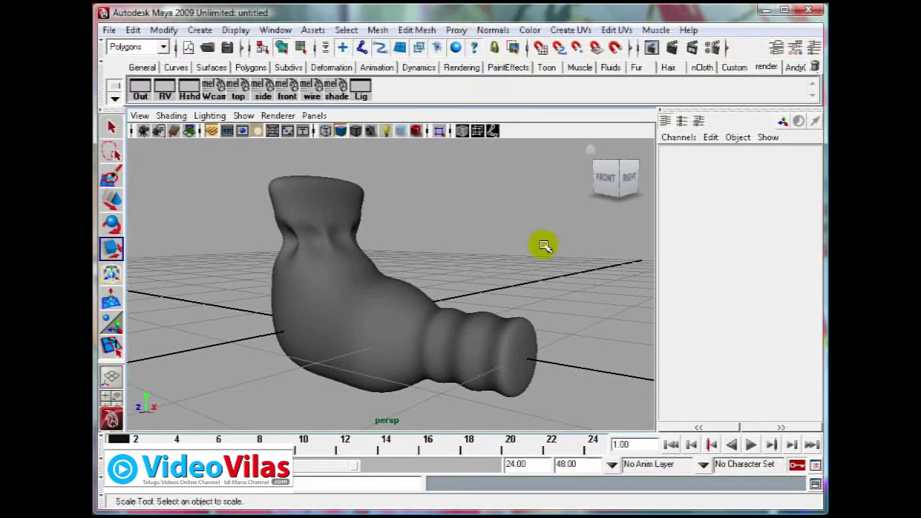
click(387, 313)
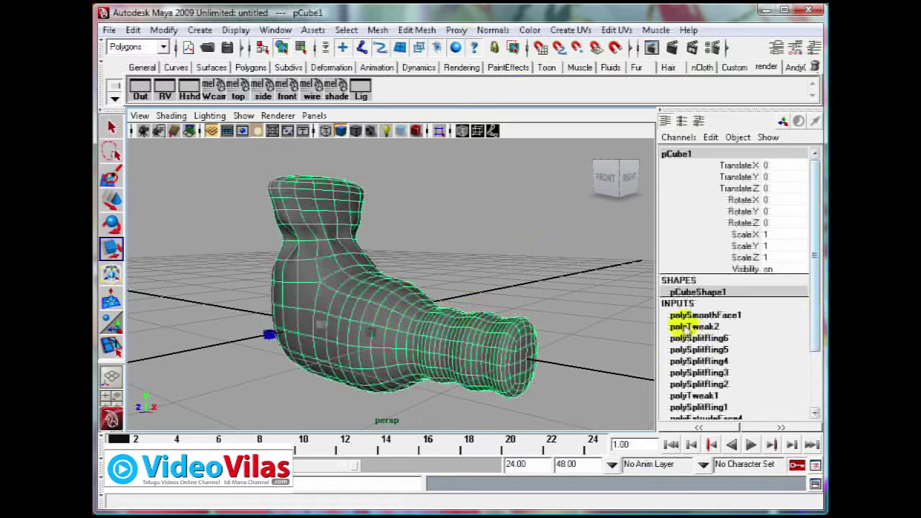
click(697, 314)
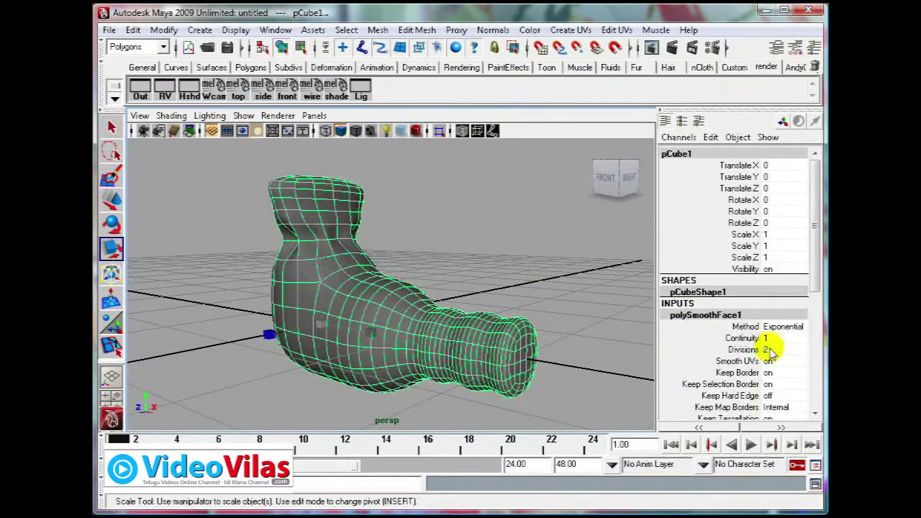
double_click(794, 351)
text(0)
key(Return)
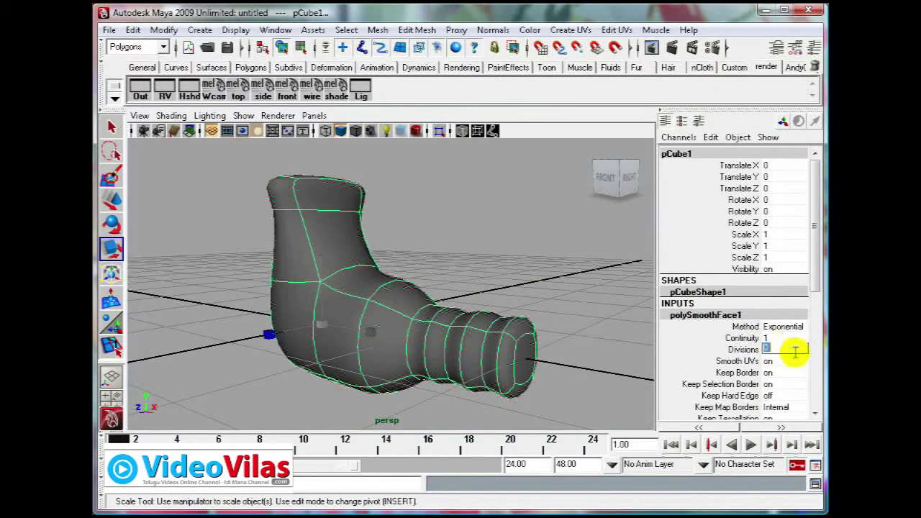
Reselect the boot-shaped mesh and switch its display to the rough, unsmoothed cage
click(534, 286)
click(363, 333)
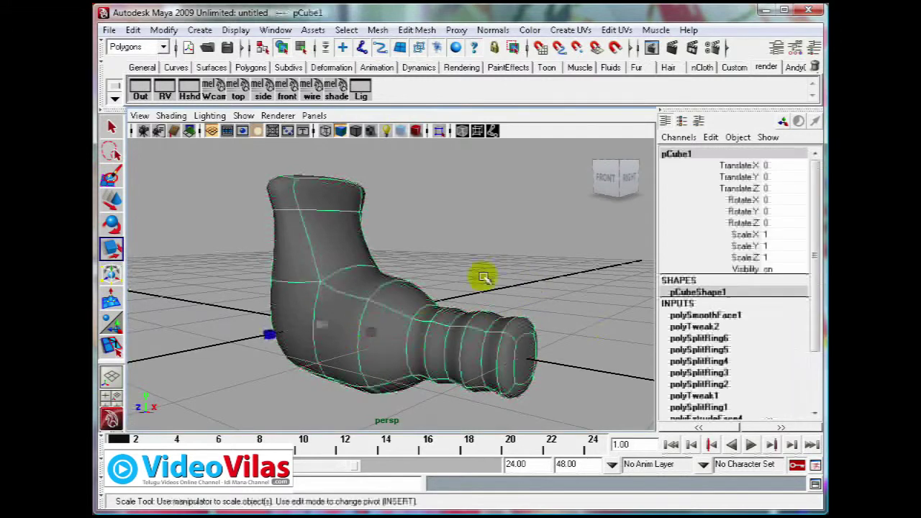
key(1)
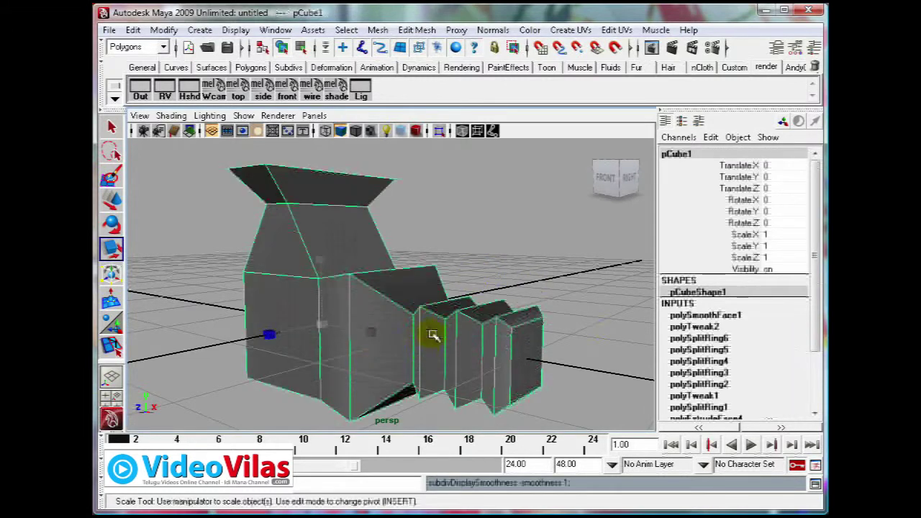
alt+drag(432, 331, 404, 330)
Examine the mesh's construction history entries, including the attributes of polyCube1 and polySmoothFace1
drag(818, 230, 820, 286)
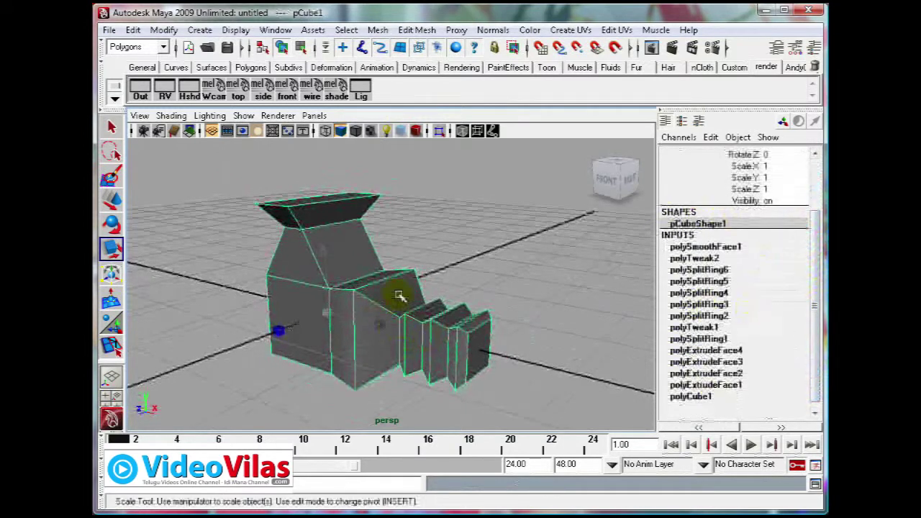
click(478, 262)
click(365, 294)
drag(818, 265, 814, 336)
click(687, 390)
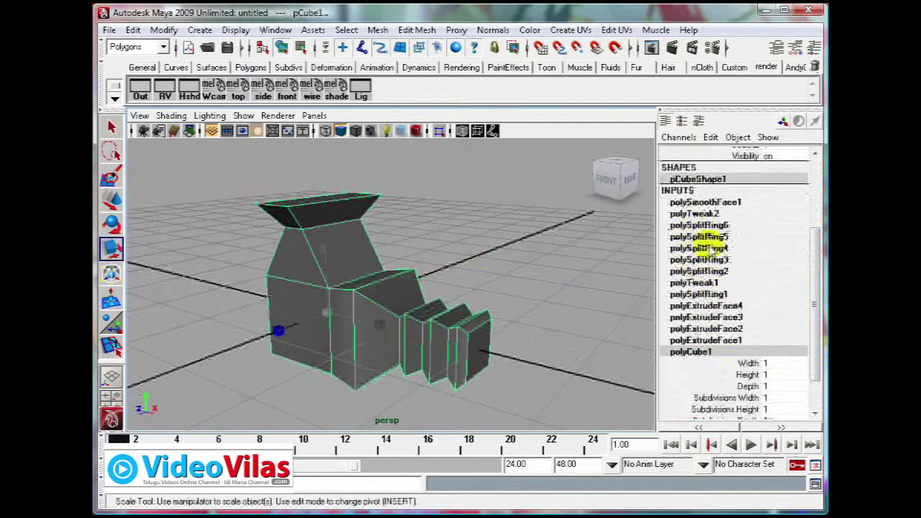
click(704, 202)
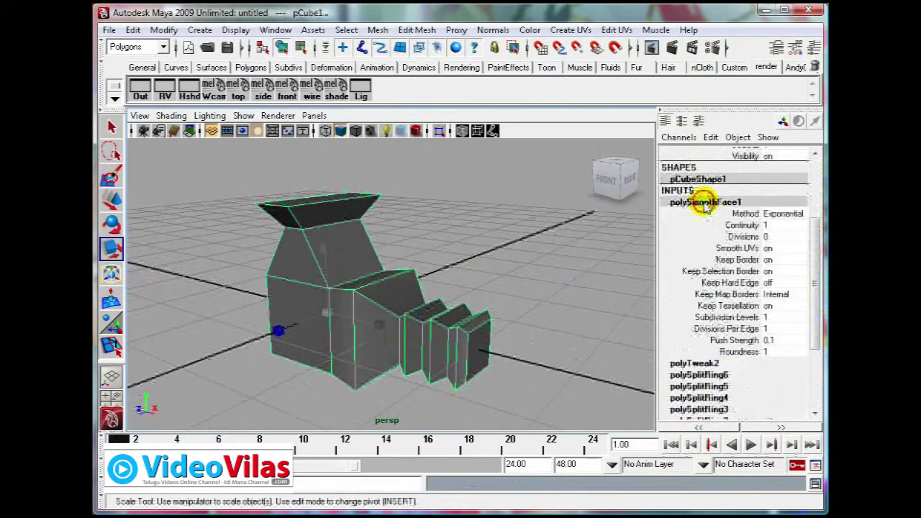
click(443, 253)
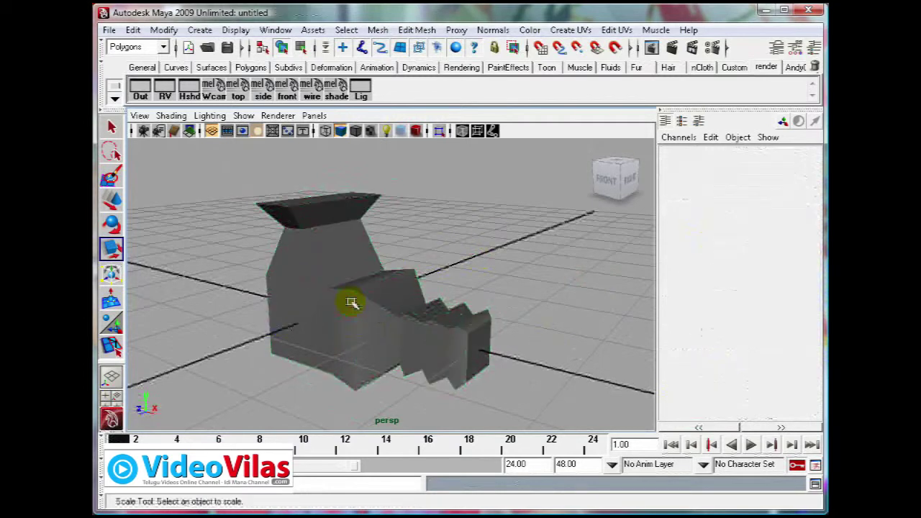
click(352, 302)
drag(819, 226, 816, 278)
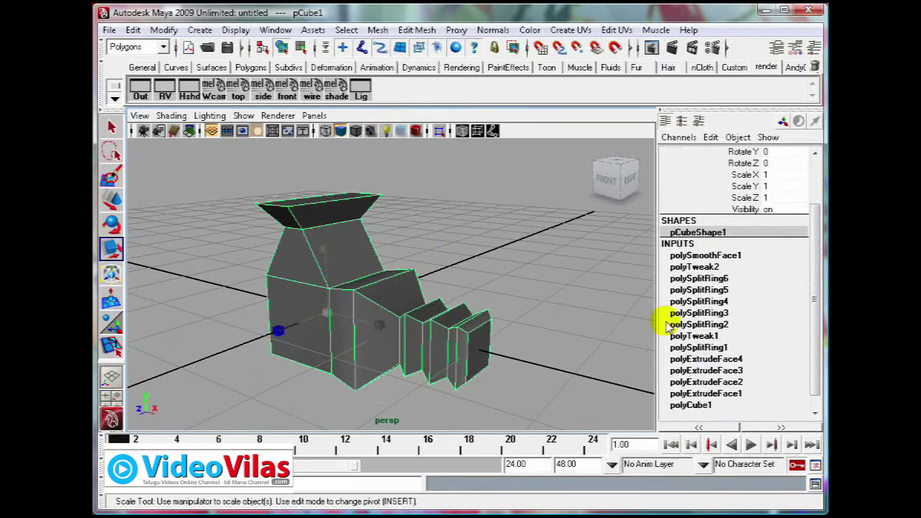
click(539, 310)
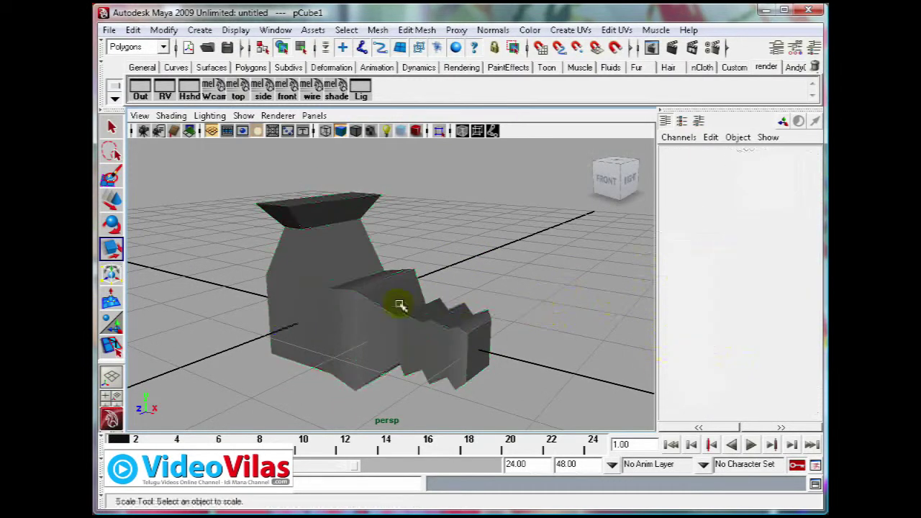
click(477, 300)
drag(815, 252, 818, 317)
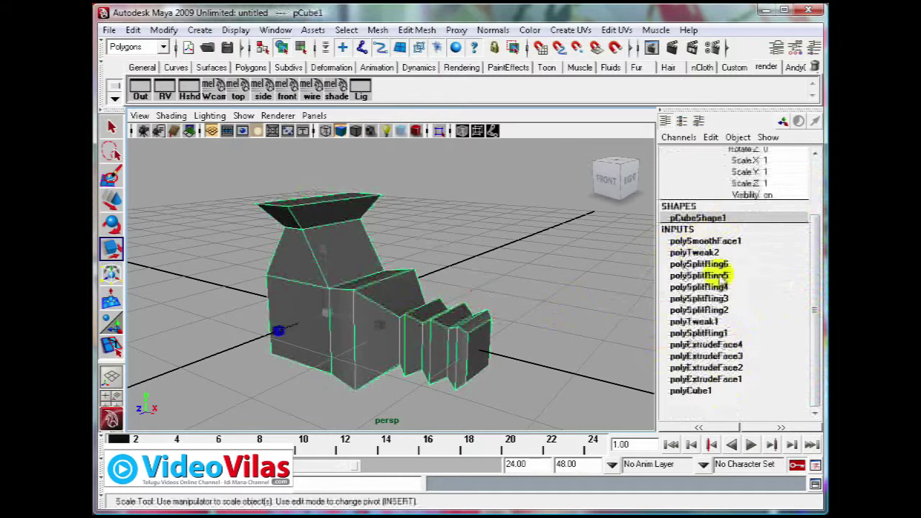
Delete the construction history of the selected mesh and reselect it to check its inputs
click(133, 29)
mouse_move(212, 194)
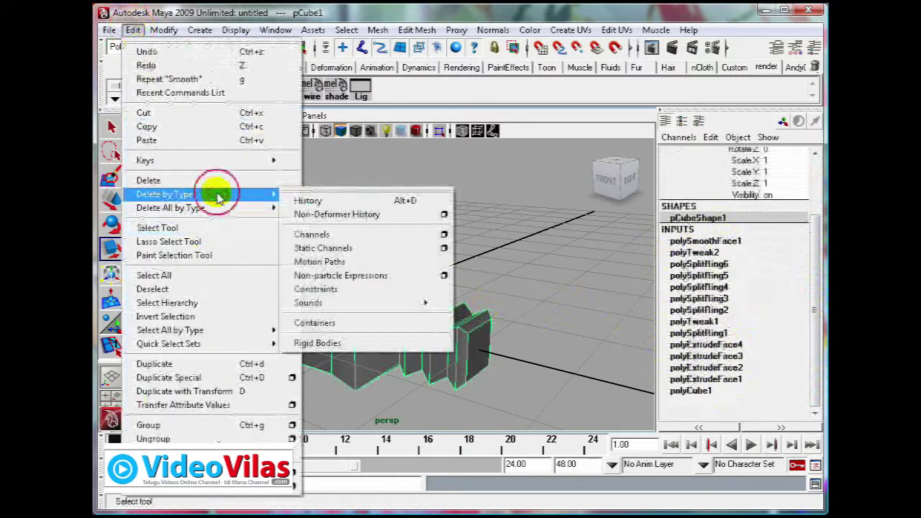
click(325, 203)
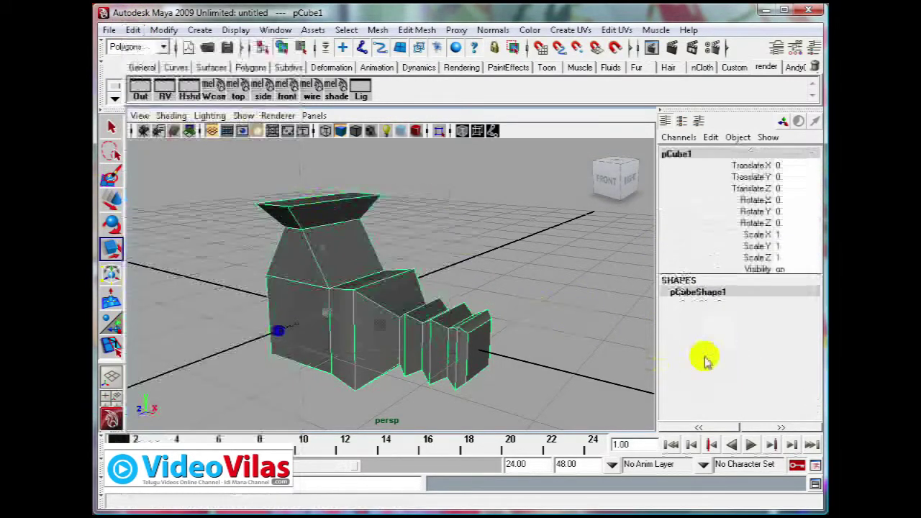
click(555, 315)
click(396, 300)
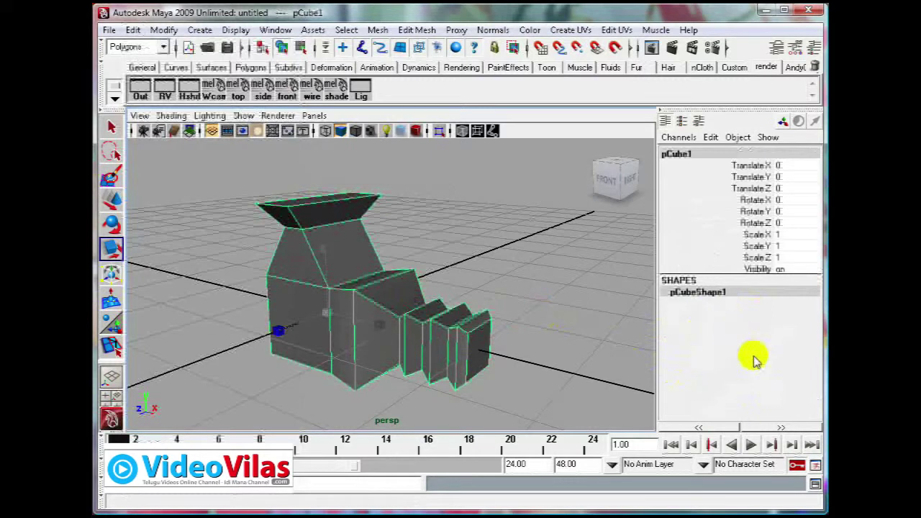
click(524, 261)
click(356, 297)
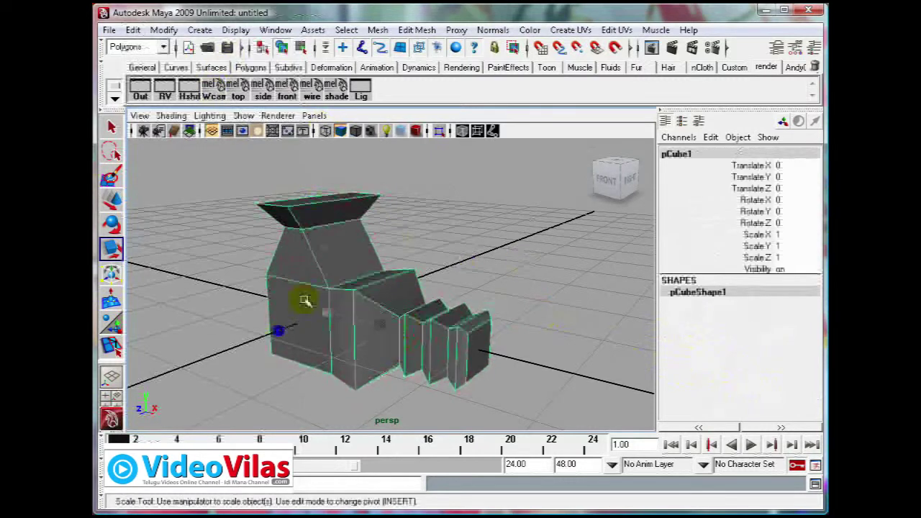
alt+middle_drag(486, 355, 449, 336)
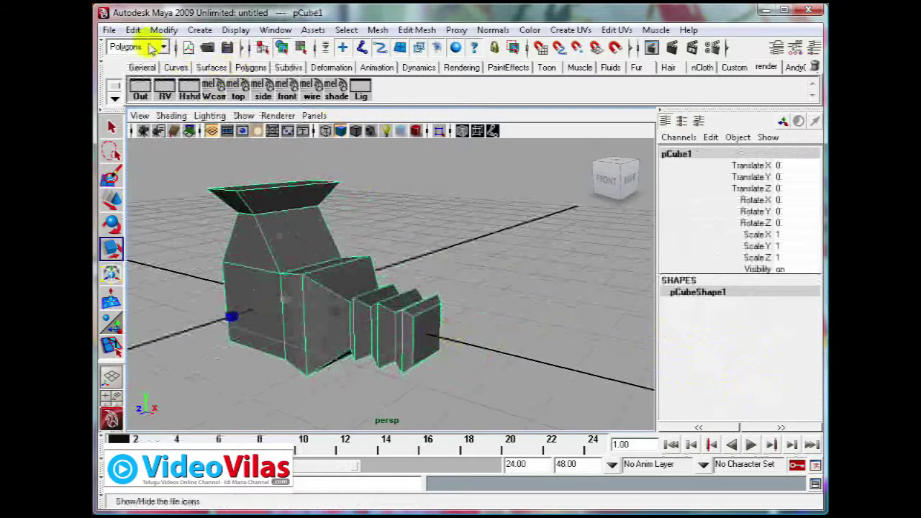
click(134, 30)
mouse_move(212, 193)
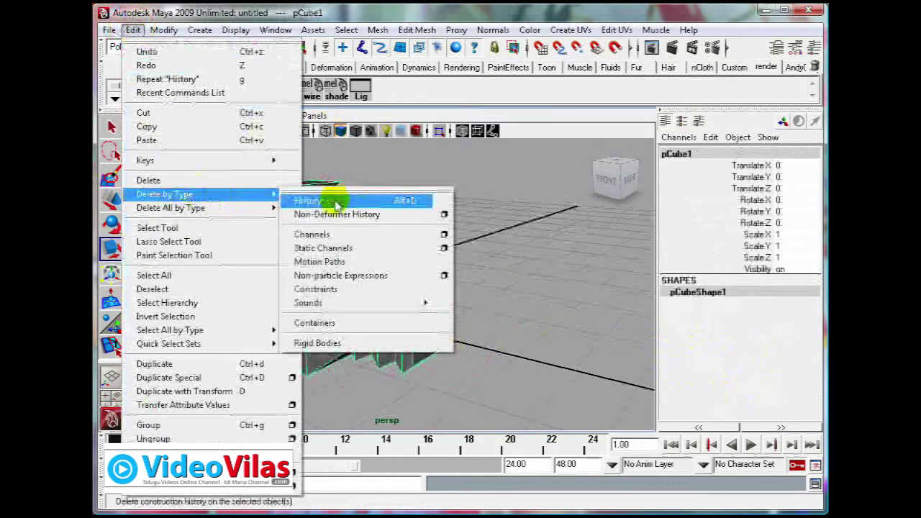
click(529, 249)
click(389, 310)
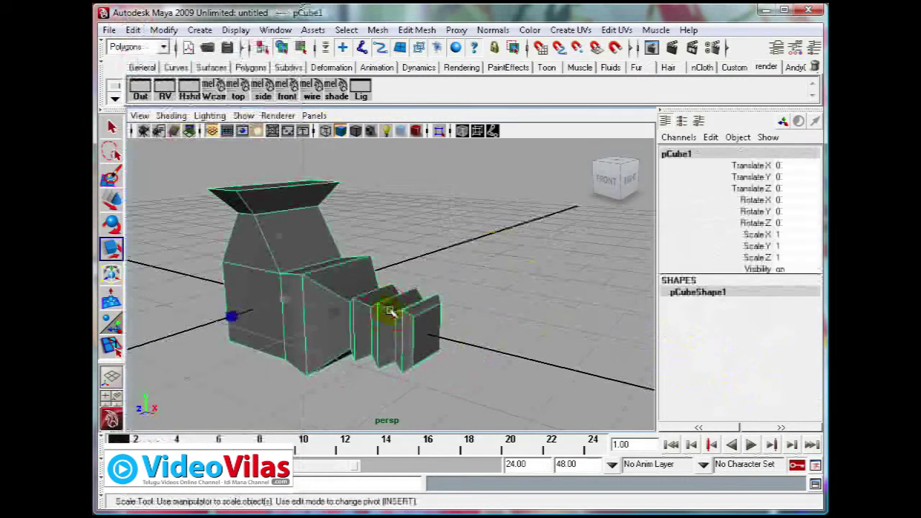
Duplicate the mesh and move the copy along X to about 1.01
alt+drag(401, 321, 370, 311)
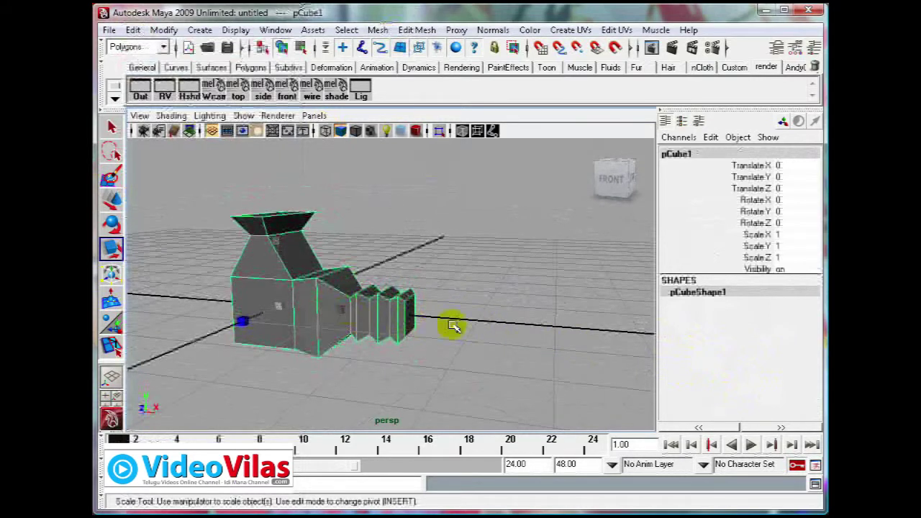
alt+drag(473, 304, 390, 312)
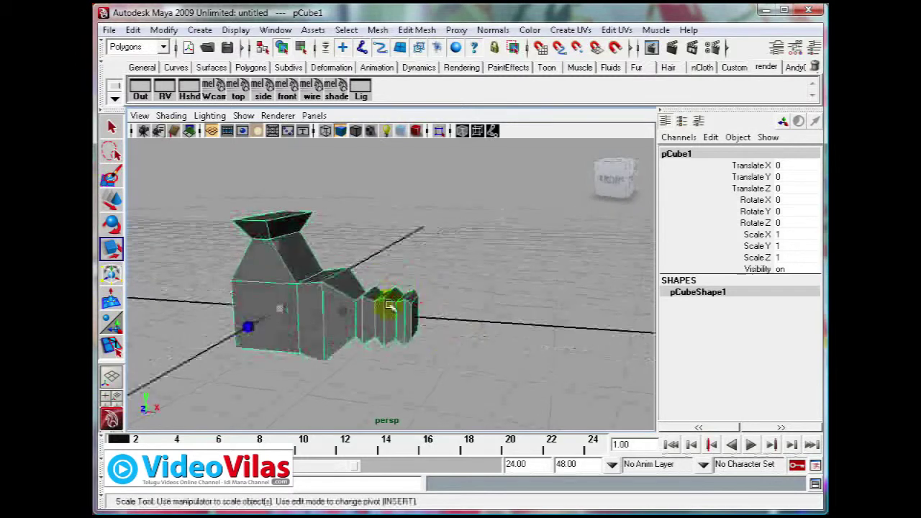
key(w)
click(133, 30)
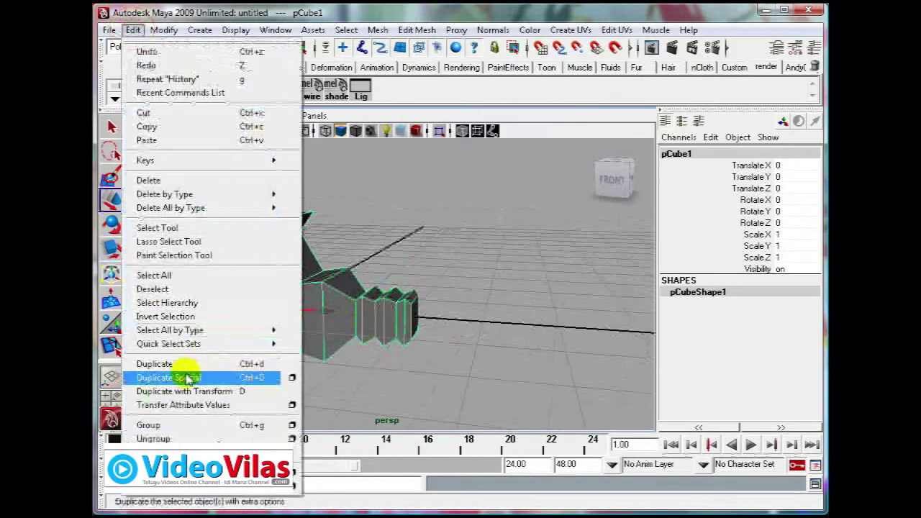
click(182, 364)
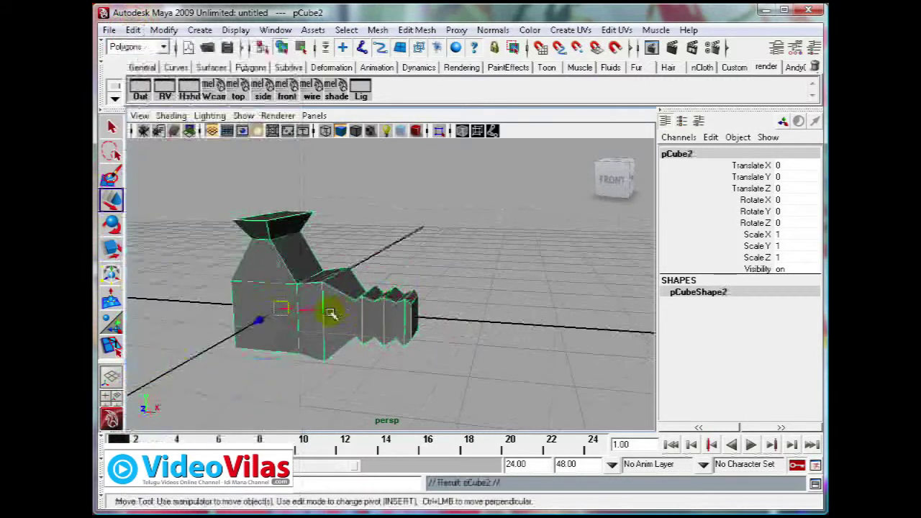
drag(325, 311, 551, 326)
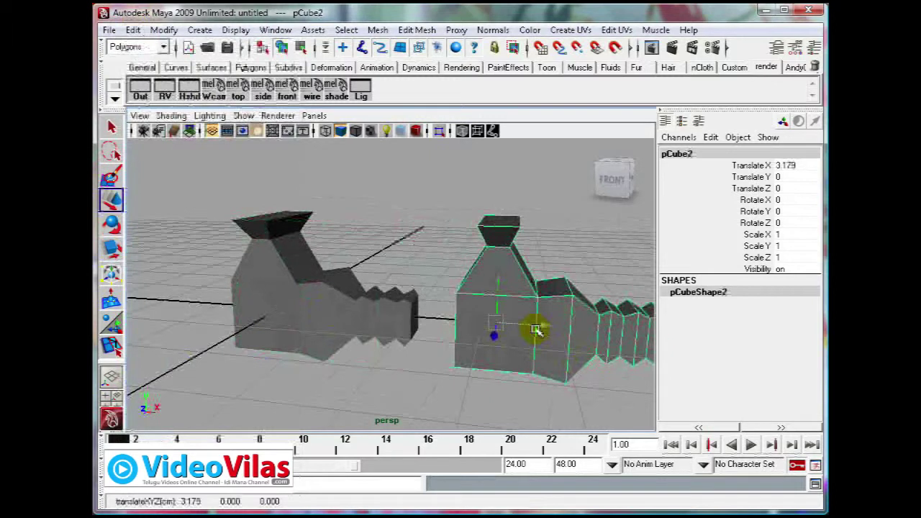
key(ctrl+z)
drag(321, 311, 366, 328)
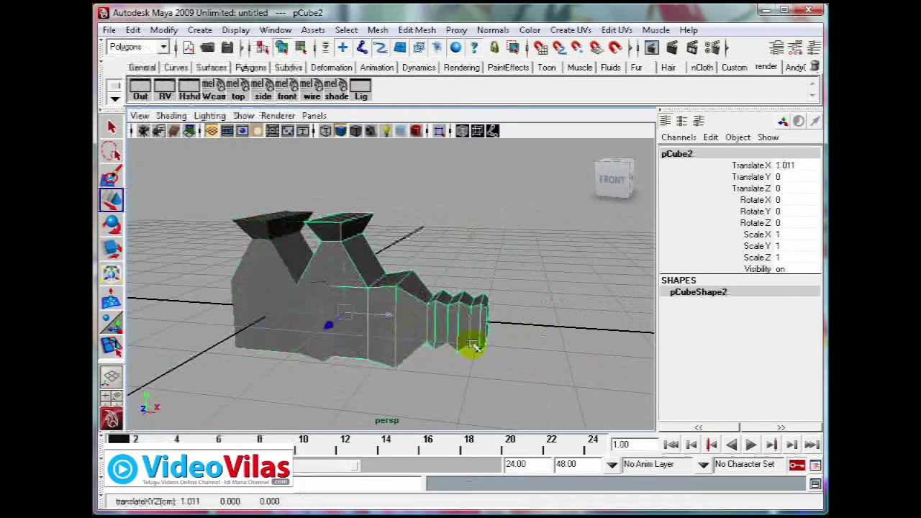
Mirror the copy with a Scale X of -1 and move it along X to about 4.95, clear of the original
key(r)
drag(410, 319, 270, 301)
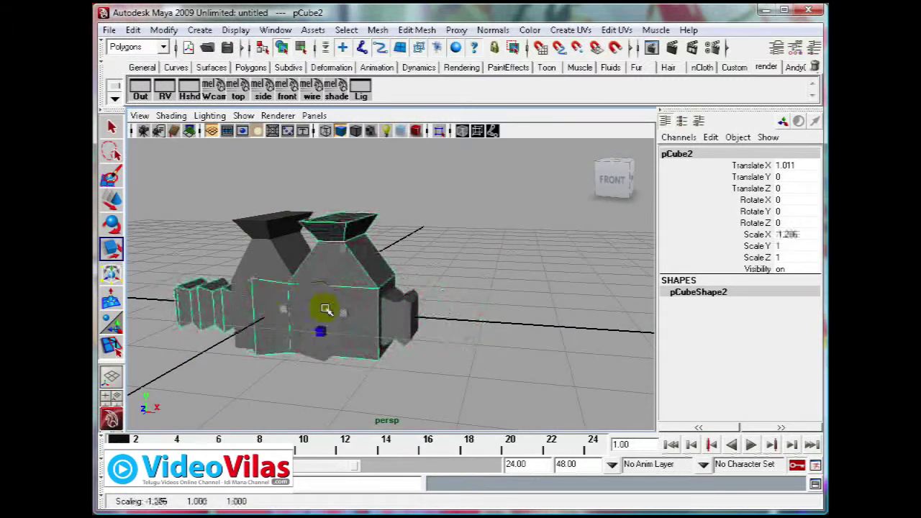
key(w)
drag(388, 317, 691, 362)
scroll(425, 319, down, 3)
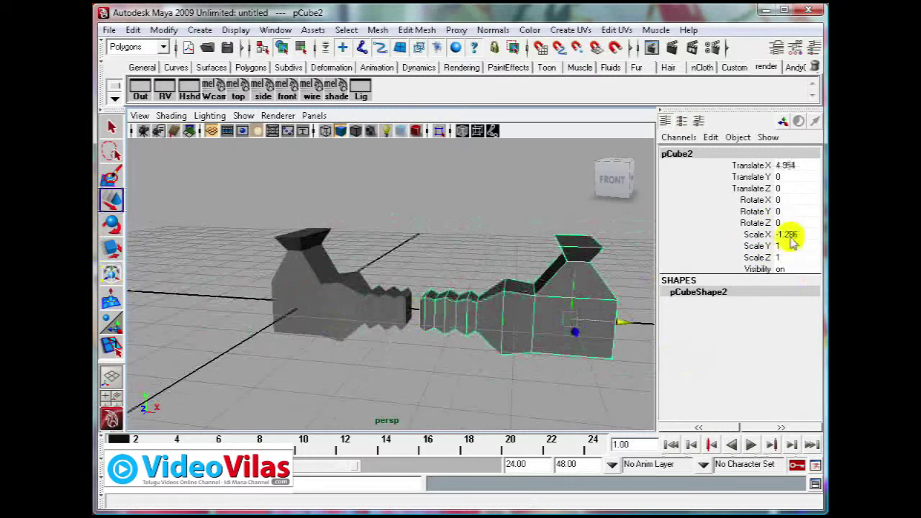
double_click(787, 234)
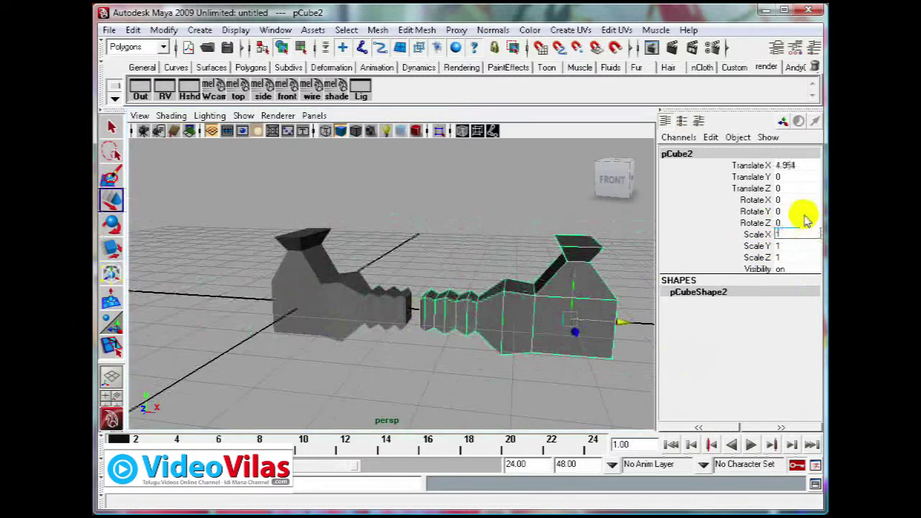
key(Return)
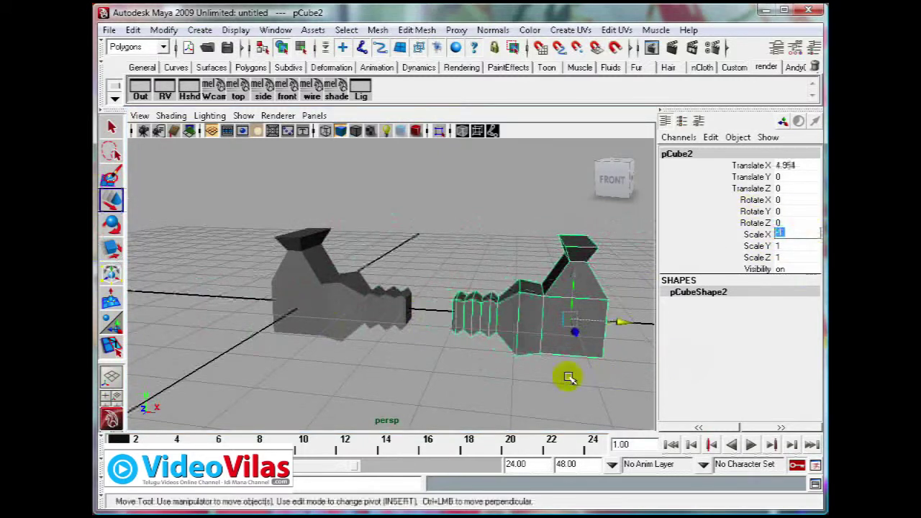
Reposition the mirrored copy along X so its ribbed end faces the original's ribbed end across a small gap
drag(621, 323, 574, 314)
scroll(525, 317, up, 4)
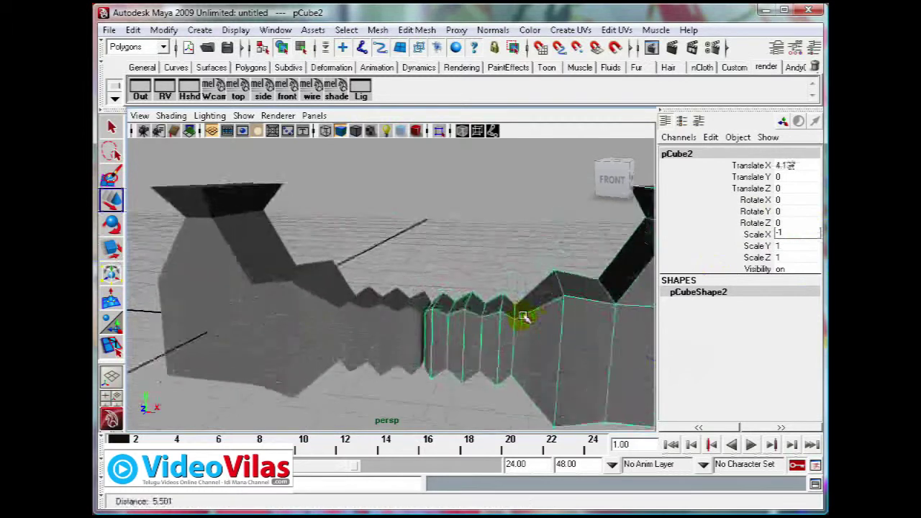
scroll(529, 315, down, 1)
alt+drag(514, 312, 469, 325)
drag(618, 344, 642, 367)
Delete the end face of the original mesh's ribbed section, leaving that end open
click(395, 390)
click(369, 320)
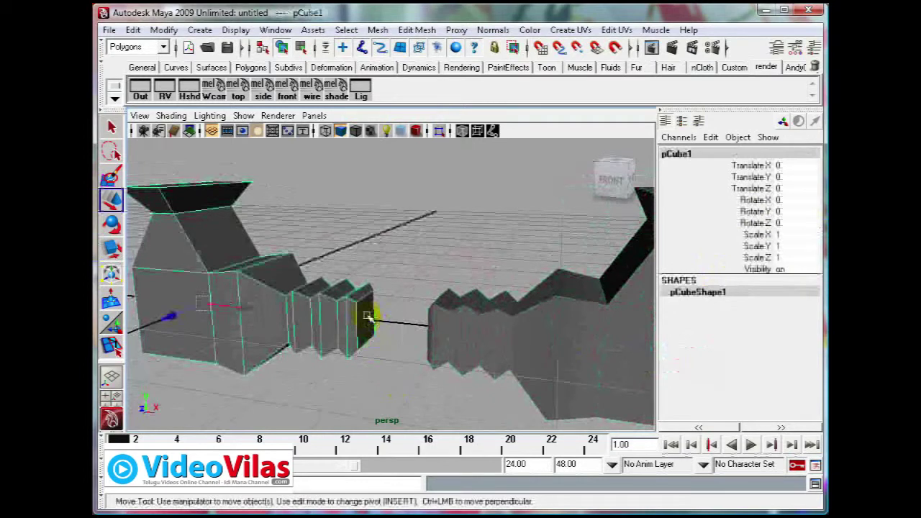
right_drag(366, 245, 369, 280)
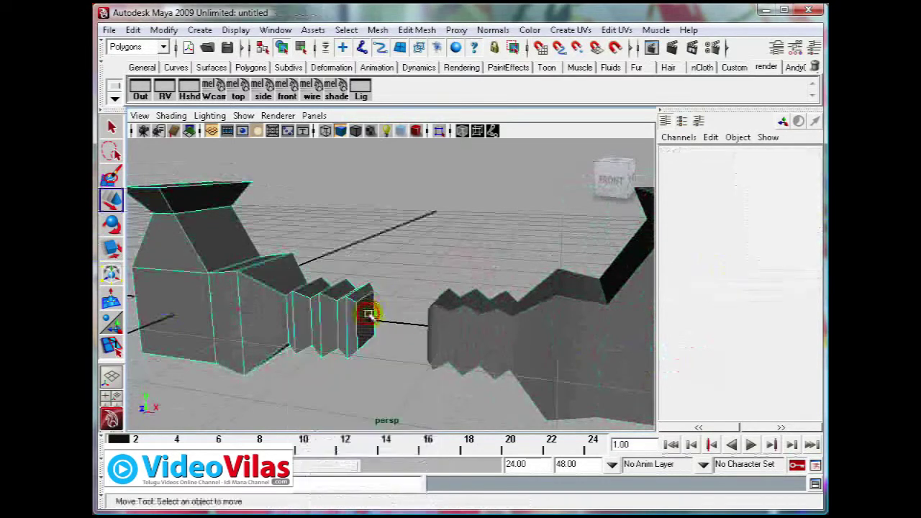
click(366, 315)
click(416, 273)
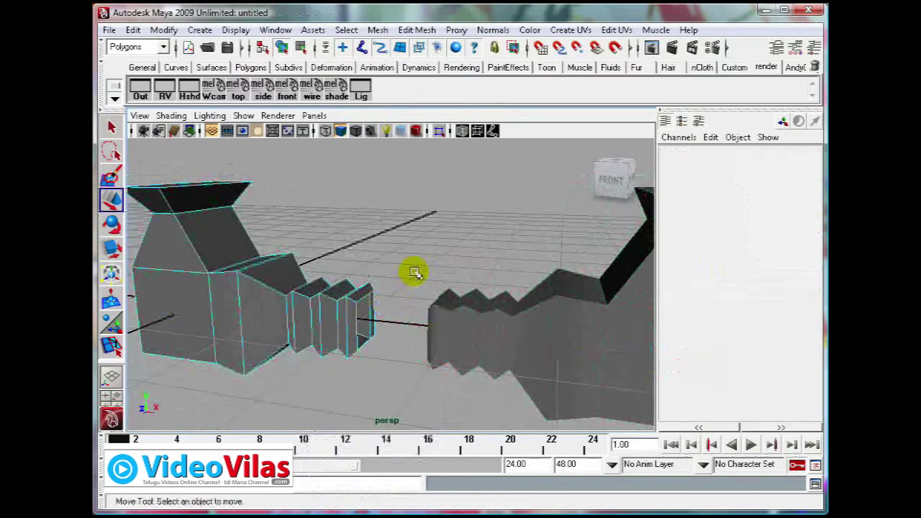
Delete the end face of the mirrored copy's ribbed section and return to object selection
alt+drag(439, 299, 478, 288)
click(478, 287)
right_drag(432, 295, 437, 279)
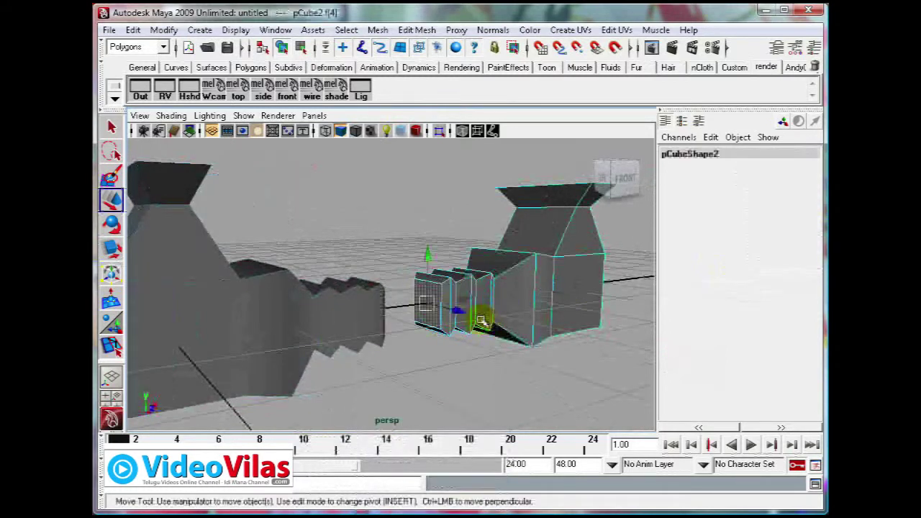
key(Delete)
alt+drag(508, 308, 439, 288)
right_drag(458, 246, 504, 229)
click(457, 224)
Move the mirrored copy along X to about 4.135, bringing its open ribbed end close to the original's
scroll(497, 319, down, 3)
click(510, 308)
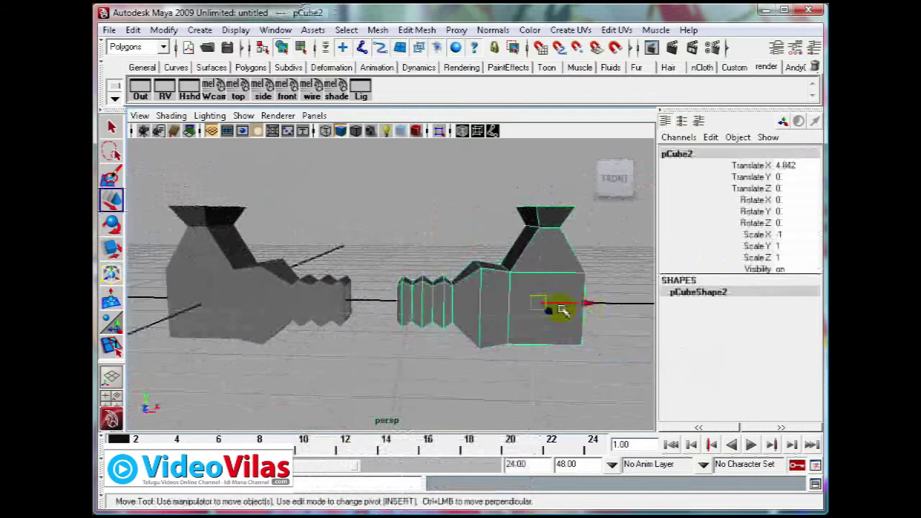
drag(582, 300, 537, 303)
click(379, 236)
Examine the narrow gap between the two open ribbed ends and check that each half selects as a separate mesh
scroll(389, 299, up, 5)
alt+drag(324, 308, 356, 305)
scroll(366, 311, up, 5)
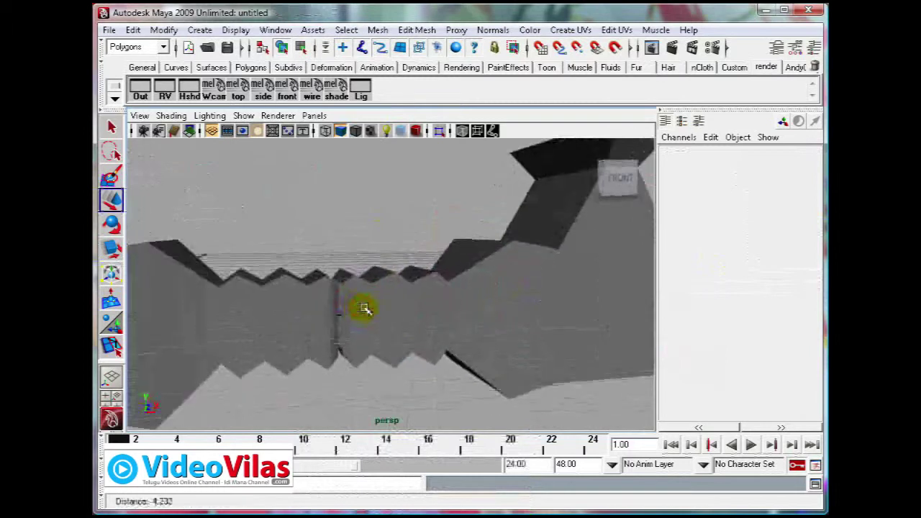
click(321, 280)
scroll(344, 319, down, 5)
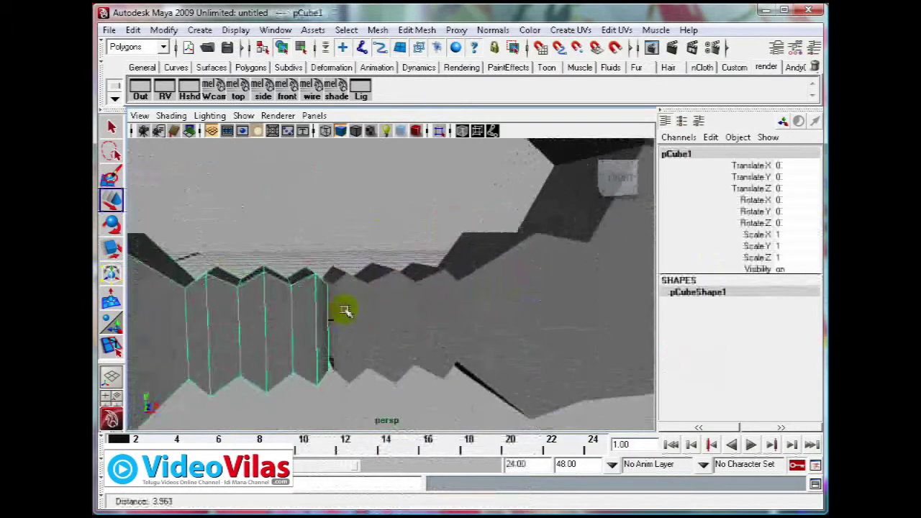
click(409, 308)
scroll(379, 325, down, 3)
click(242, 293)
click(455, 293)
click(281, 308)
click(459, 297)
alt+drag(432, 308, 290, 308)
click(298, 308)
click(467, 303)
alt+drag(362, 323, 301, 312)
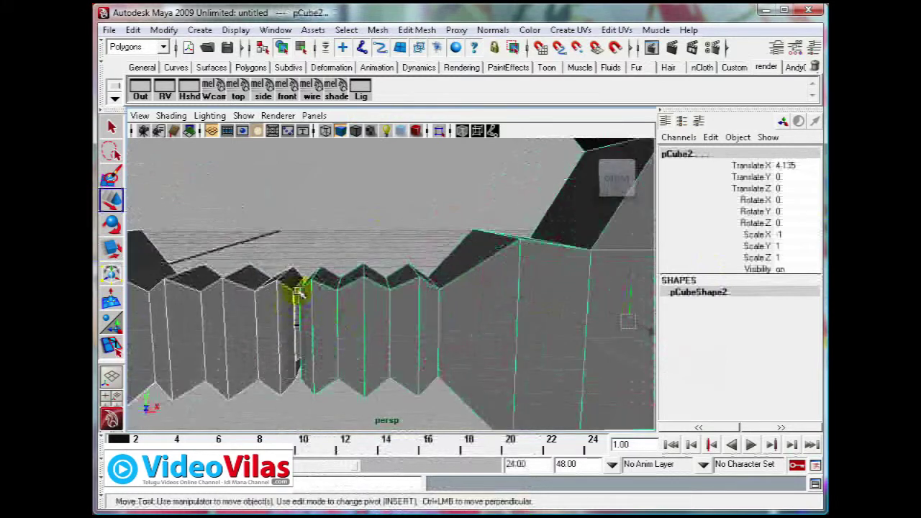
alt+drag(311, 297, 408, 322)
click(360, 378)
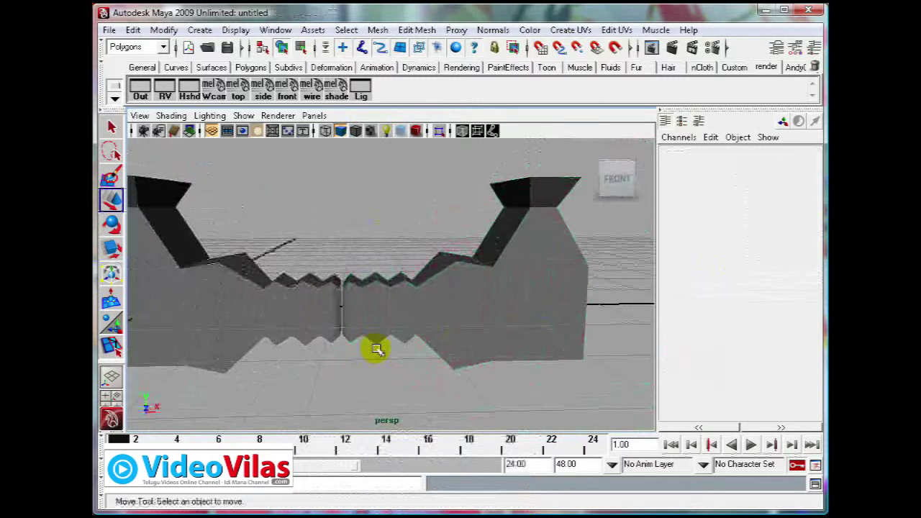
alt+right_drag(376, 349, 403, 331)
mouse_move(349, 321)
alt+mouse_down()
mouse_move(381, 352)
mouse_move(362, 331)
alt+mouse_up()
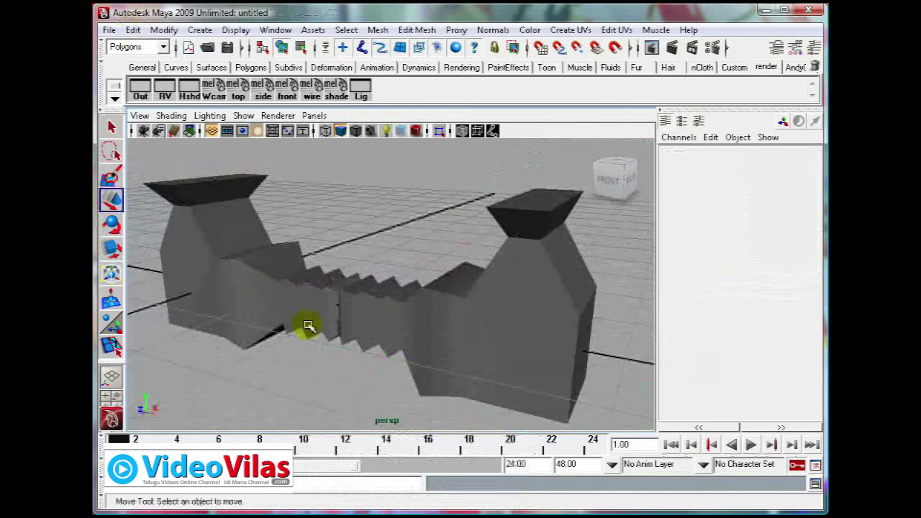
alt+drag(283, 312, 379, 300)
alt+right_drag(378, 299, 360, 165)
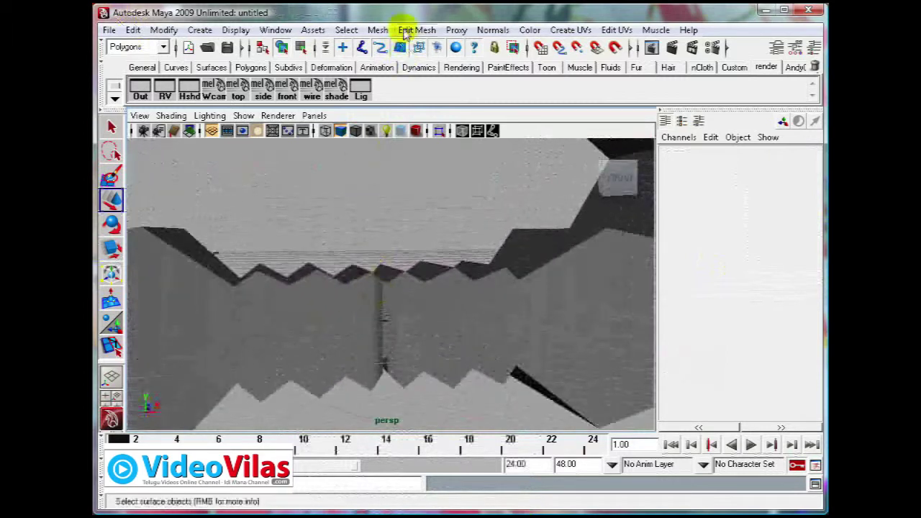
Combine the original mesh and the mirrored copy into a single polygon object
click(438, 323)
scroll(455, 286, down, 3)
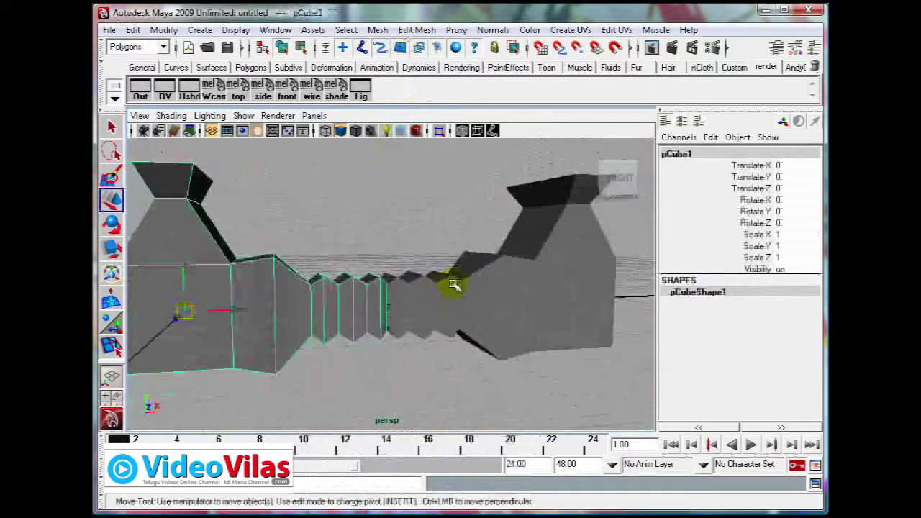
click(483, 297)
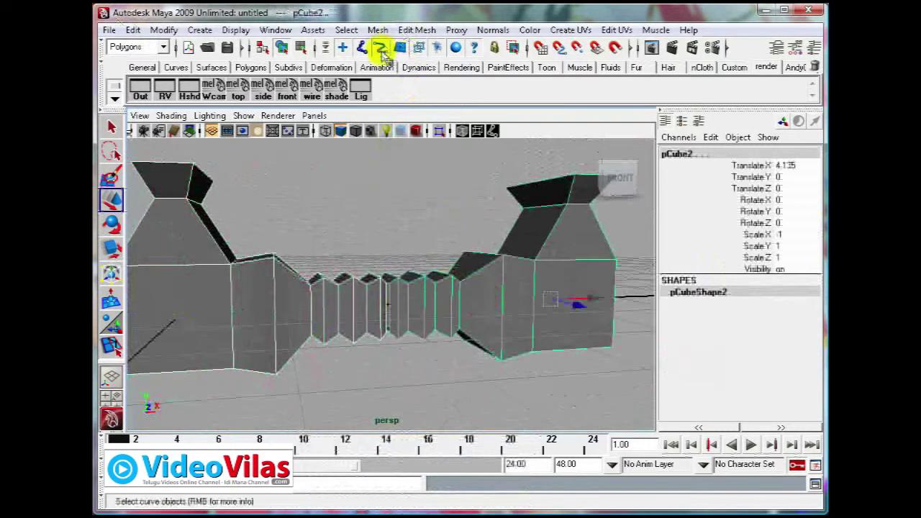
click(378, 30)
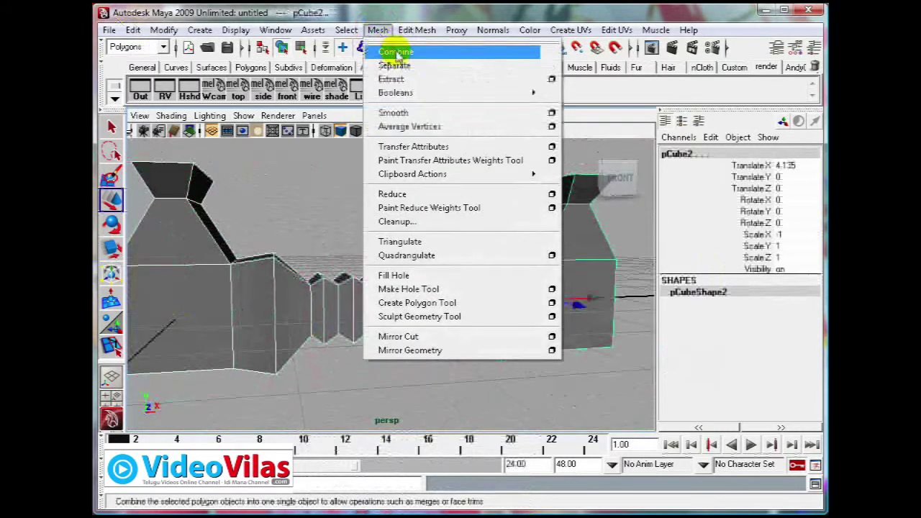
click(396, 53)
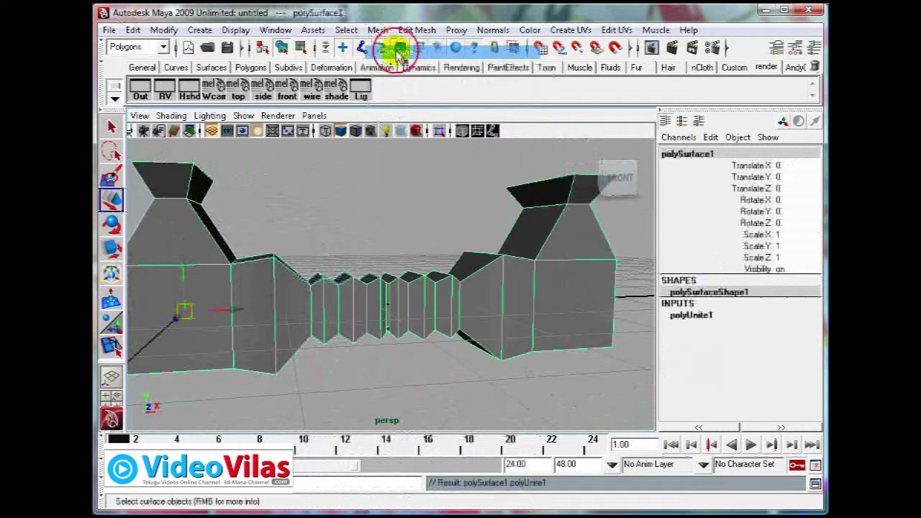
click(392, 214)
click(274, 280)
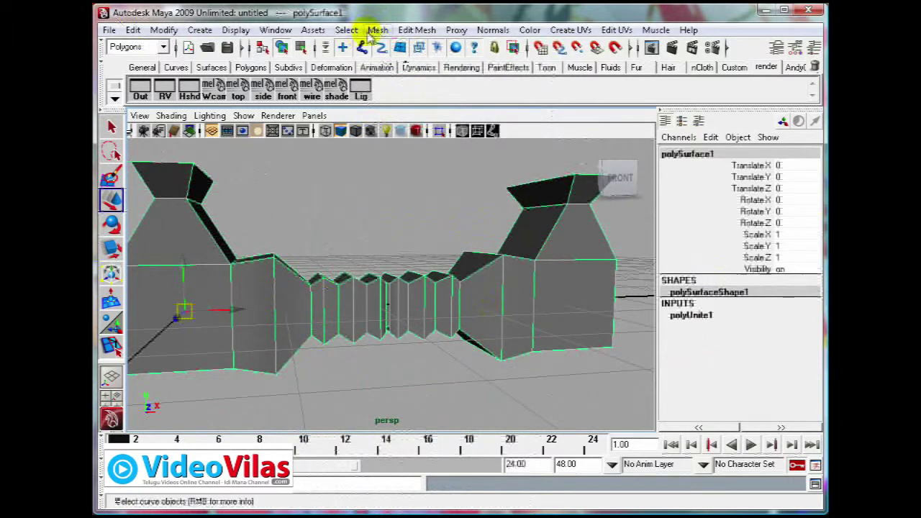
click(333, 226)
click(450, 297)
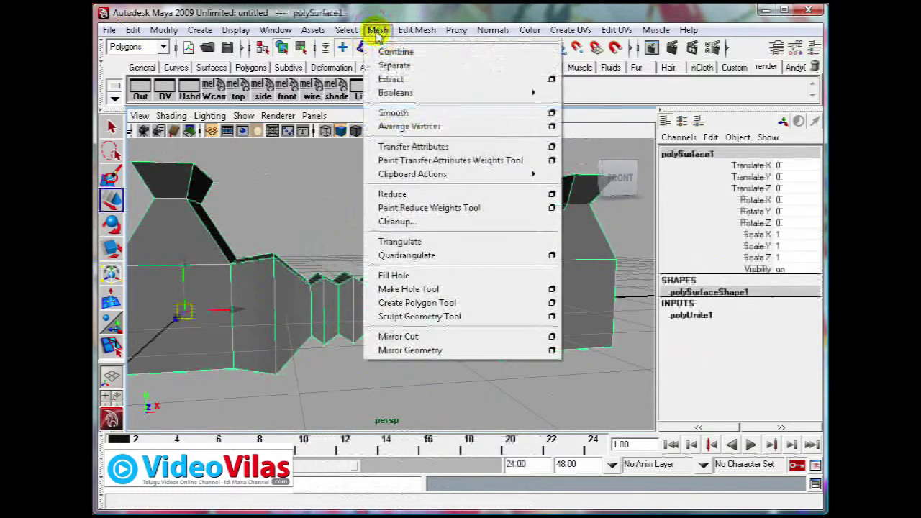
click(344, 193)
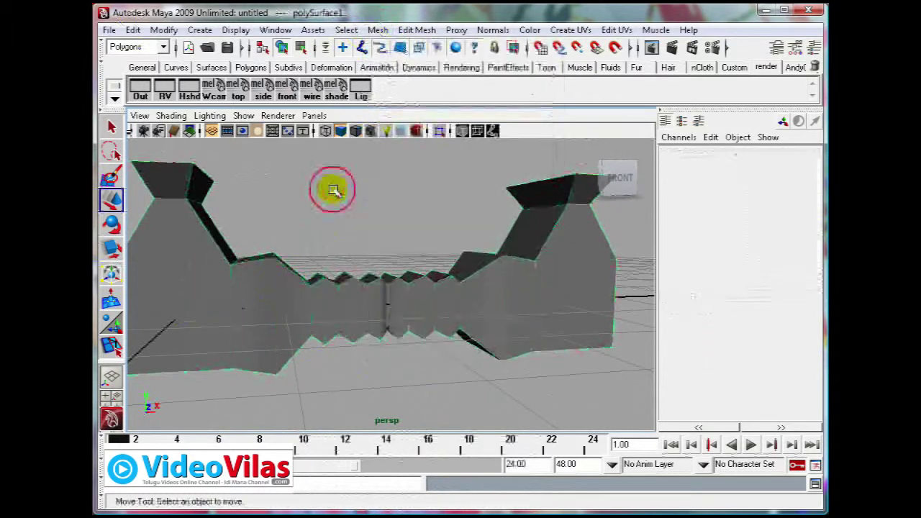
Merge the upper front pair of facing vertices at the gap to their center
alt+drag(375, 282, 353, 298)
click(391, 275)
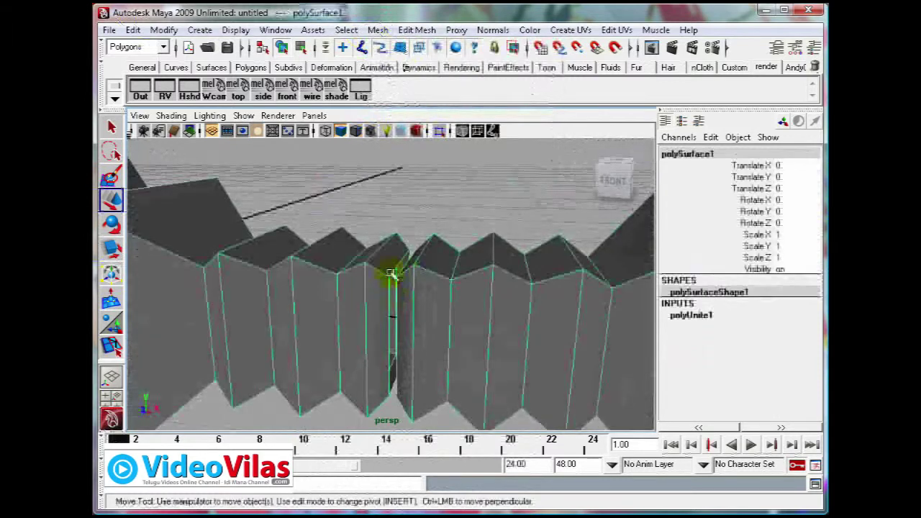
alt+drag(421, 315, 391, 302)
right_drag(387, 247, 348, 246)
scroll(401, 315, up, 5)
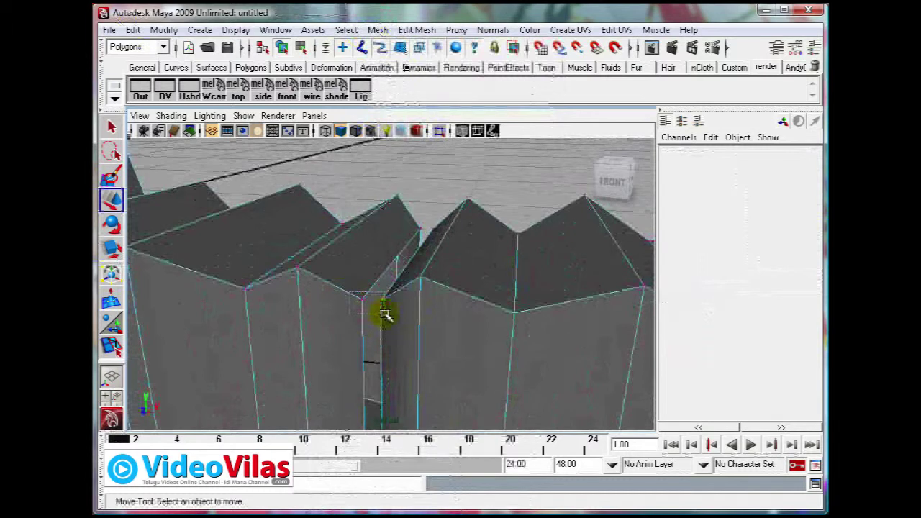
click(385, 315)
click(411, 29)
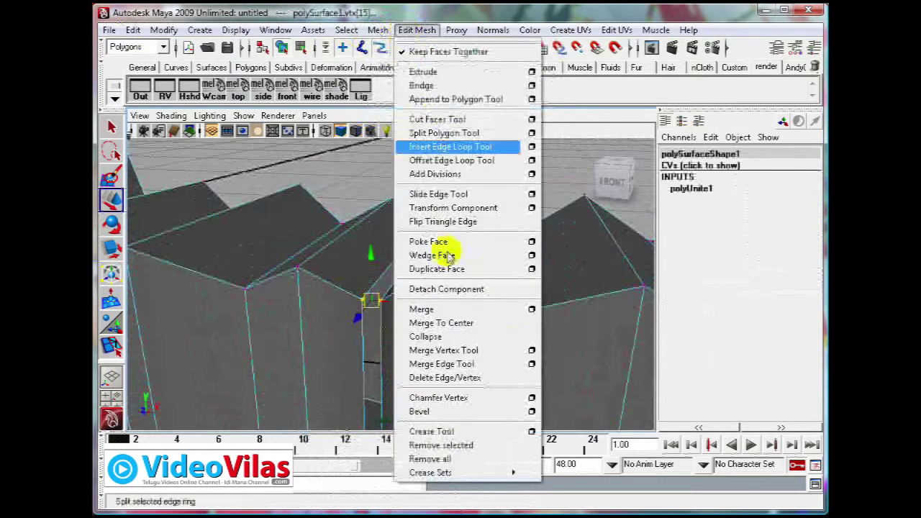
click(455, 325)
alt+right_drag(388, 292, 442, 206)
click(442, 206)
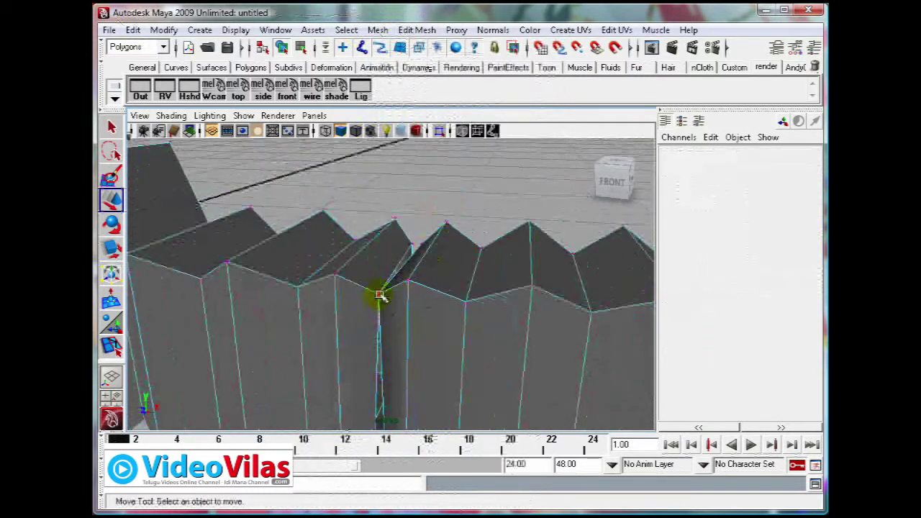
click(380, 295)
mouse_move(378, 295)
mouse_down()
mouse_move(339, 292)
mouse_move(386, 306)
mouse_move(380, 300)
mouse_up()
Merge the lower front pair of facing vertices at the gap to their center
alt+drag(446, 296, 423, 346)
alt+middle_drag(424, 346, 422, 251)
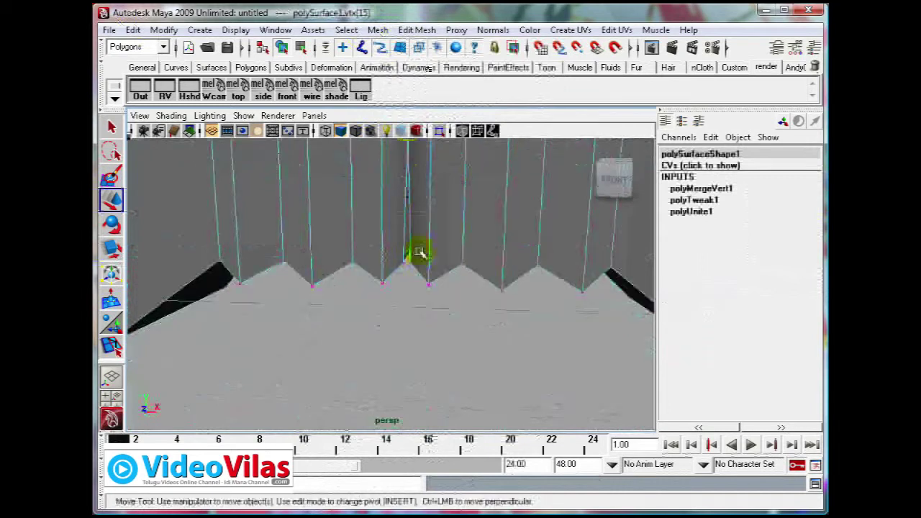
scroll(413, 262, up, 3)
mouse_move(407, 269)
alt+mouse_down()
mouse_move(403, 276)
mouse_move(402, 262)
alt+mouse_up()
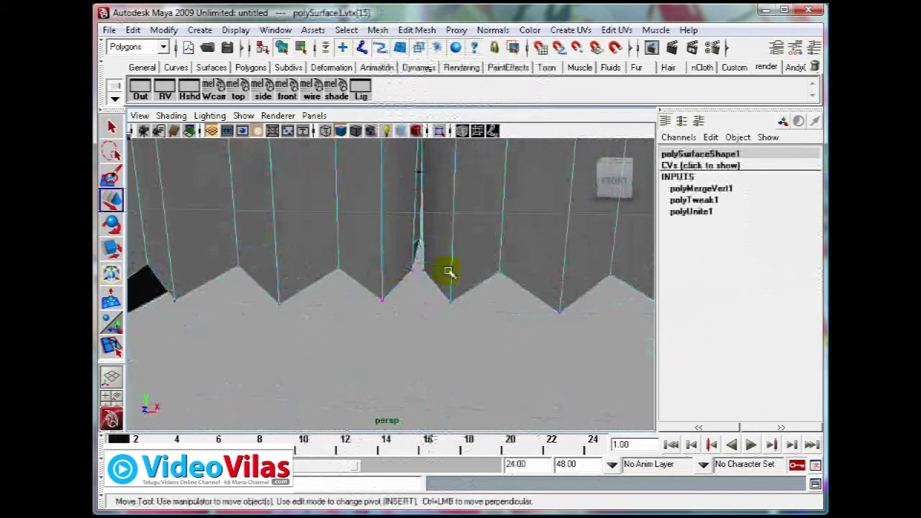
click(425, 31)
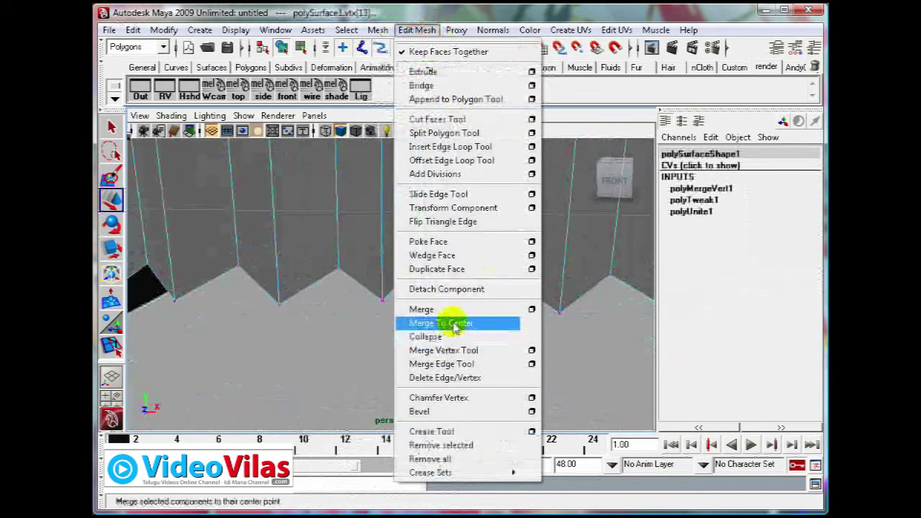
click(454, 323)
click(481, 366)
scroll(503, 334, down, 3)
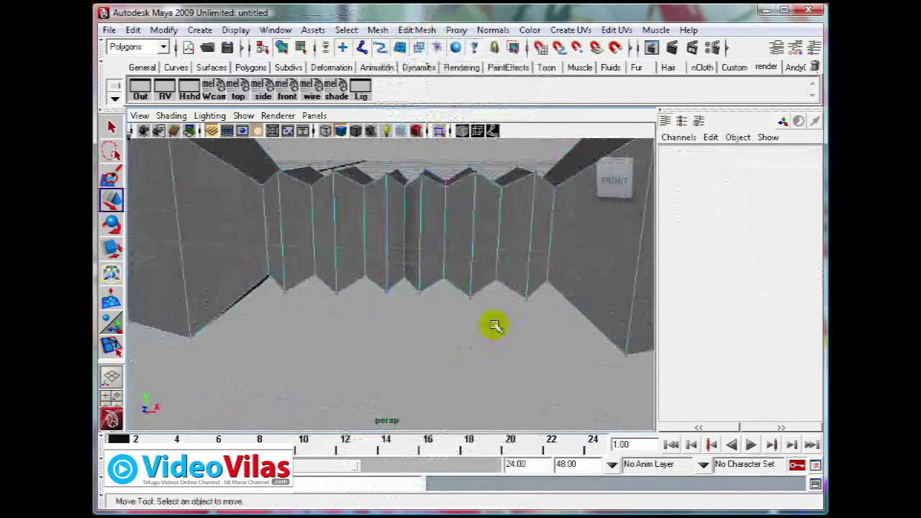
Merge the two remaining rear vertex pairs at the gap to their centers, one pair at a time
alt+drag(504, 239, 419, 196)
click(449, 213)
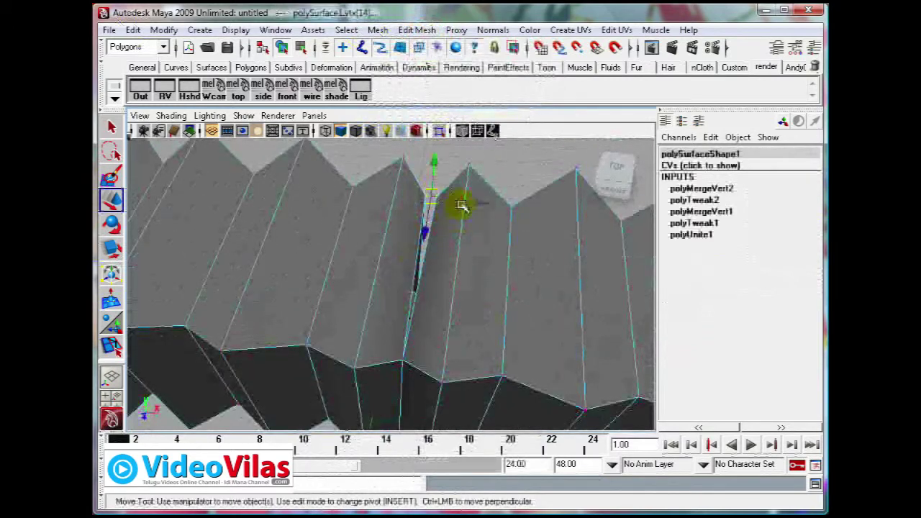
key(g)
alt+drag(514, 250, 370, 252)
key(g)
click(384, 323)
alt+right_drag(385, 323, 267, 312)
Return to object selection and select the whole joined mesh
alt+drag(213, 293, 364, 282)
right_drag(376, 246, 406, 228)
mouse_move(365, 275)
alt+mouse_down()
mouse_move(362, 302)
mouse_move(350, 279)
alt+mouse_up()
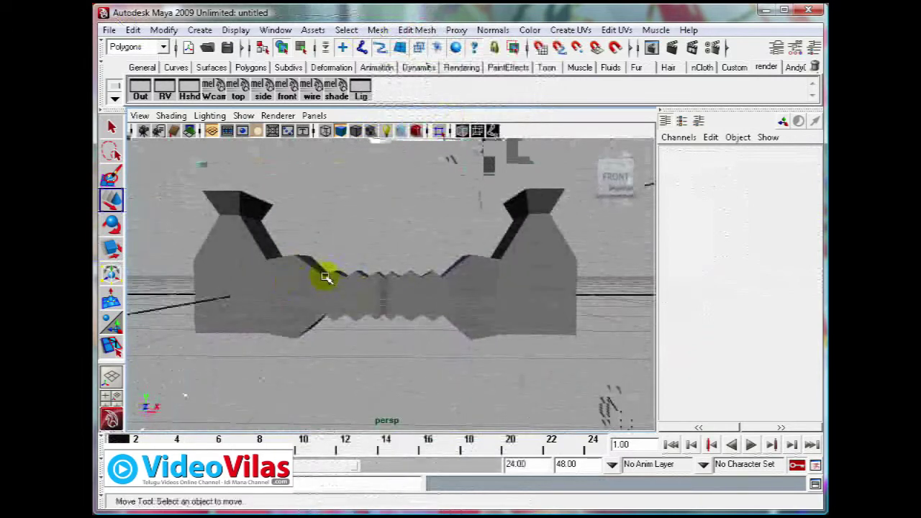
click(327, 278)
alt+drag(388, 287, 423, 289)
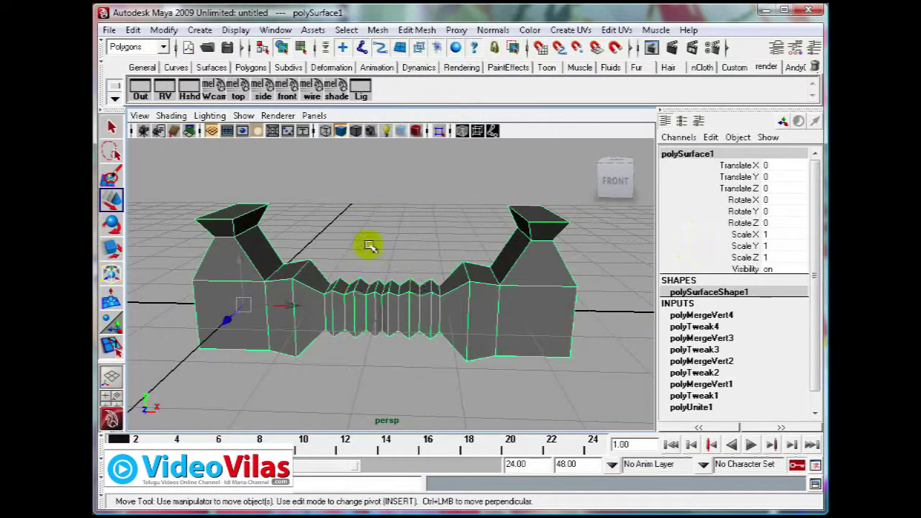
click(334, 277)
click(459, 306)
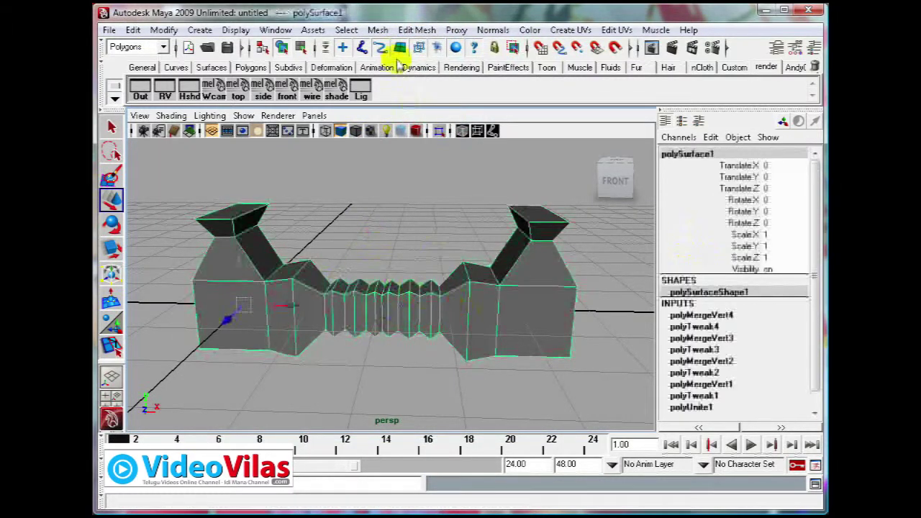
click(378, 29)
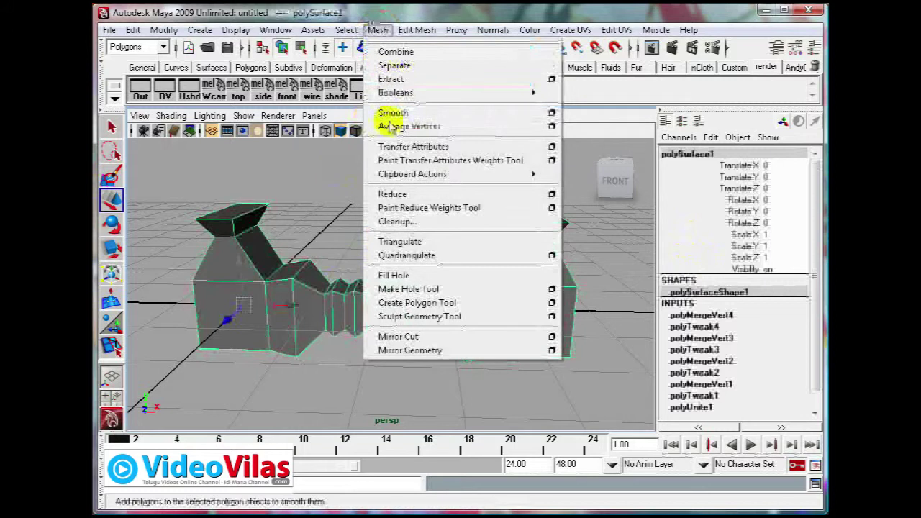
click(416, 30)
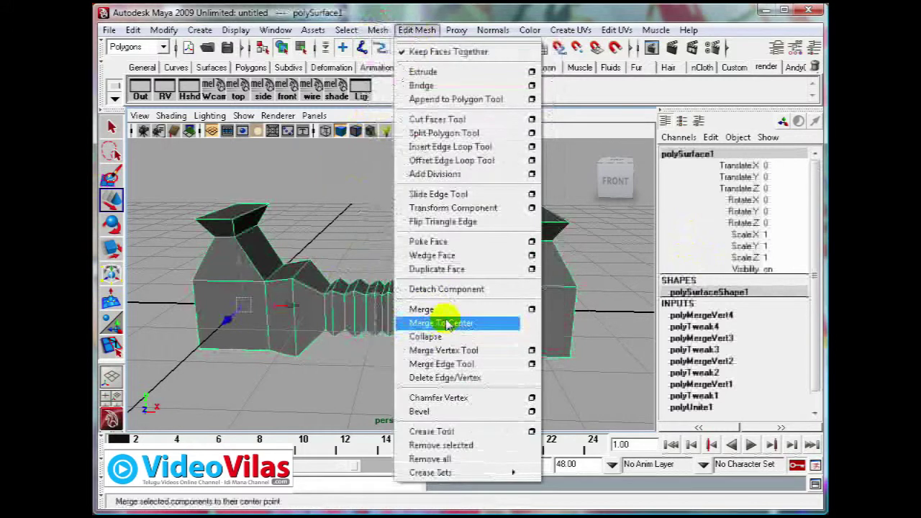
click(432, 323)
click(339, 247)
alt+drag(372, 290, 420, 318)
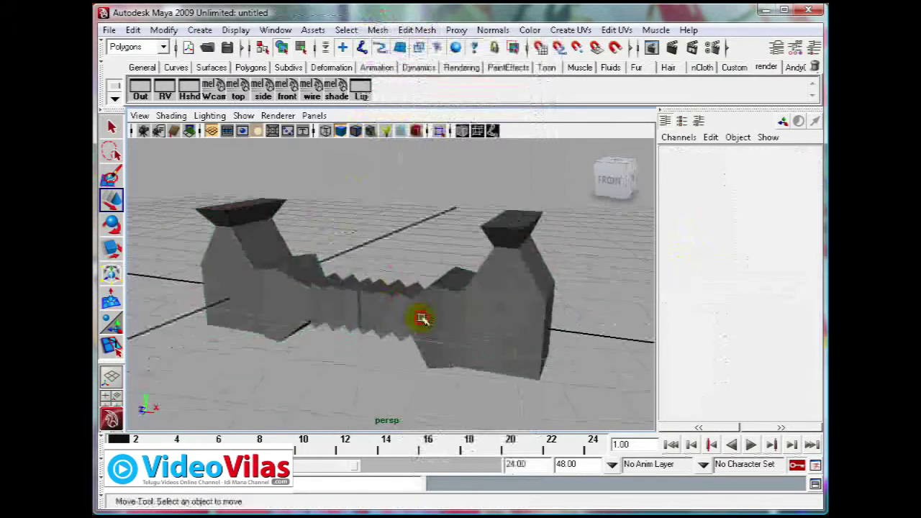
Delete the joined mesh's construction history
click(420, 319)
scroll(819, 292, down, 1)
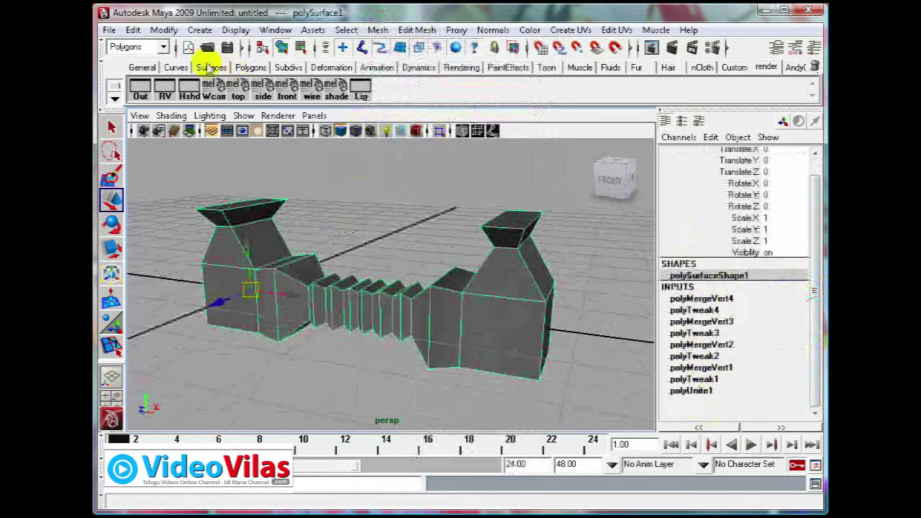
click(133, 30)
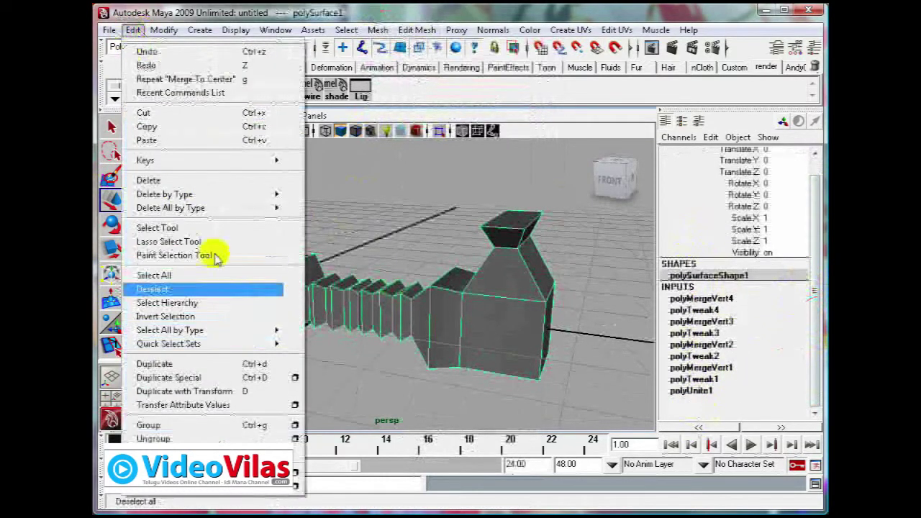
mouse_move(232, 205)
click(309, 200)
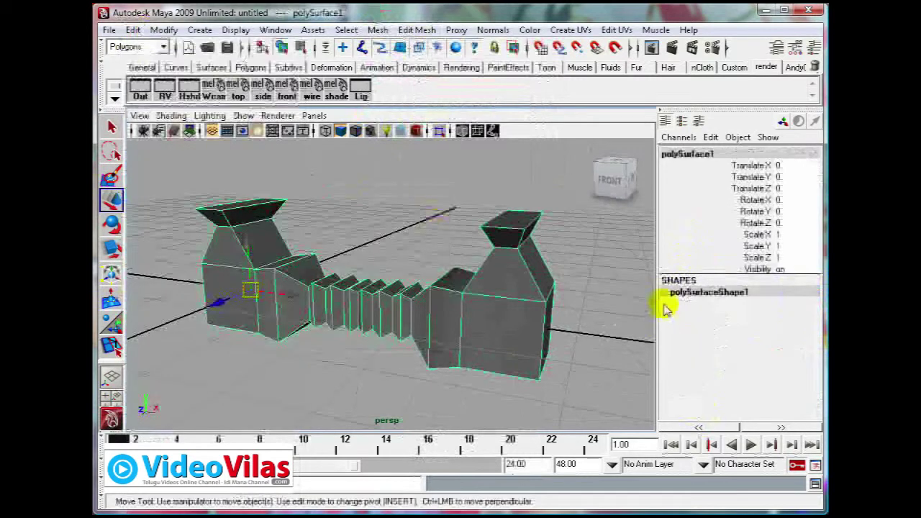
click(416, 279)
alt+middle_drag(400, 267, 422, 272)
alt+drag(436, 305, 446, 287)
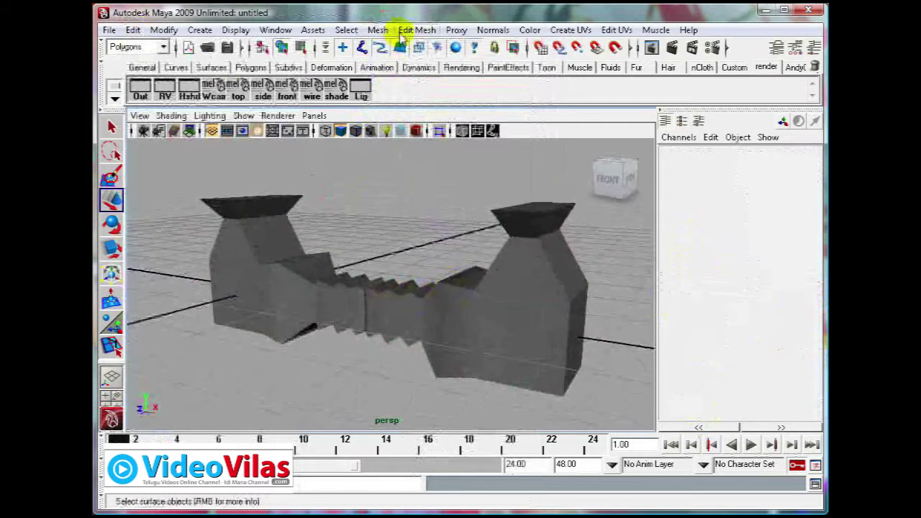
click(378, 29)
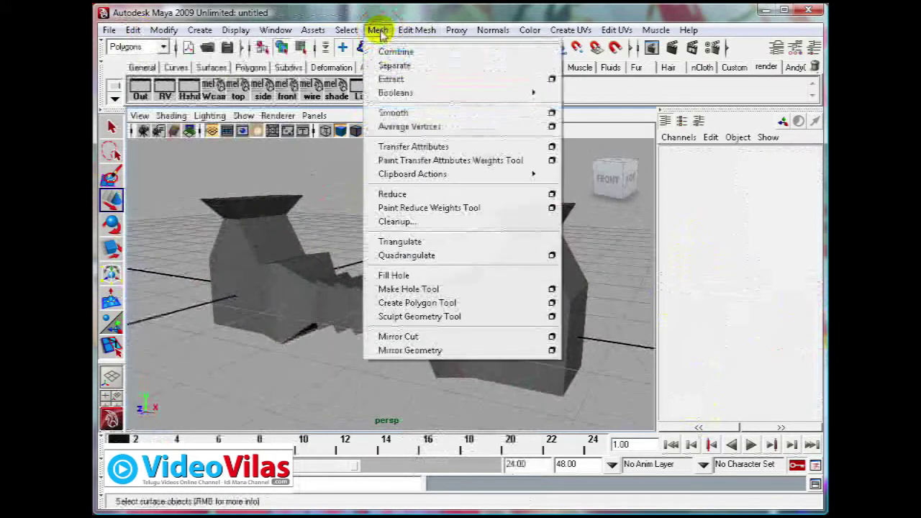
click(405, 115)
click(475, 301)
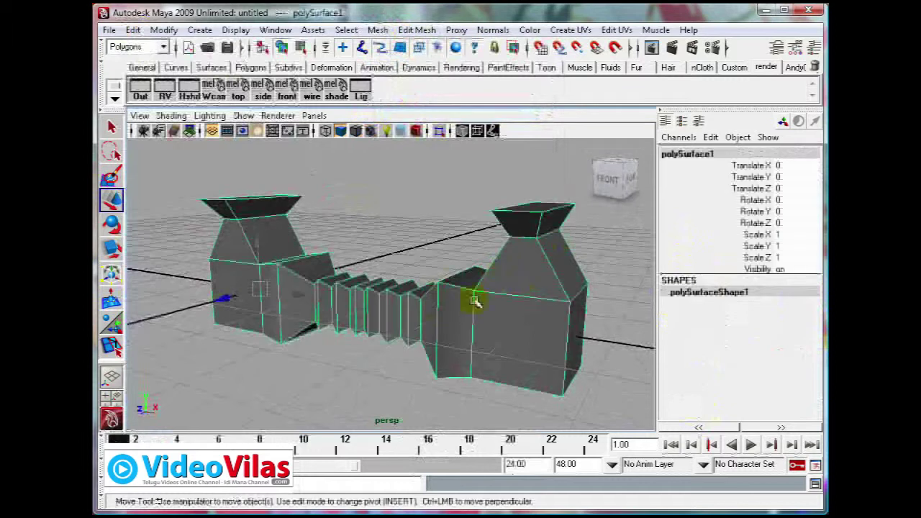
click(434, 233)
Smooth the whole joined mesh with 2 divisions and clear the selection
click(348, 303)
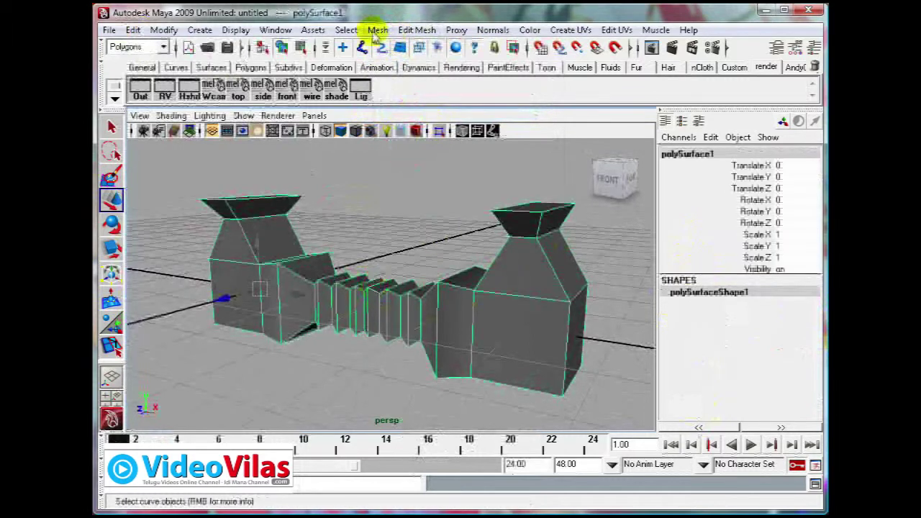
click(378, 30)
click(406, 113)
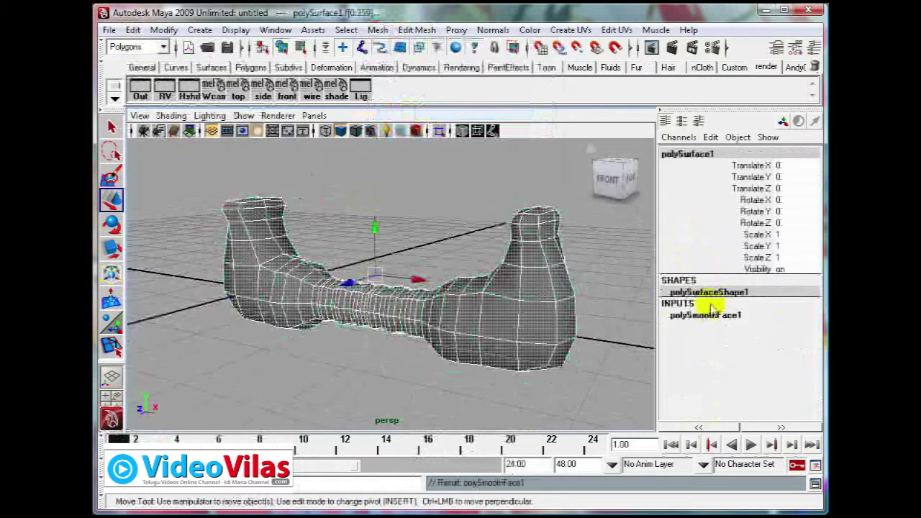
click(691, 314)
double_click(777, 349)
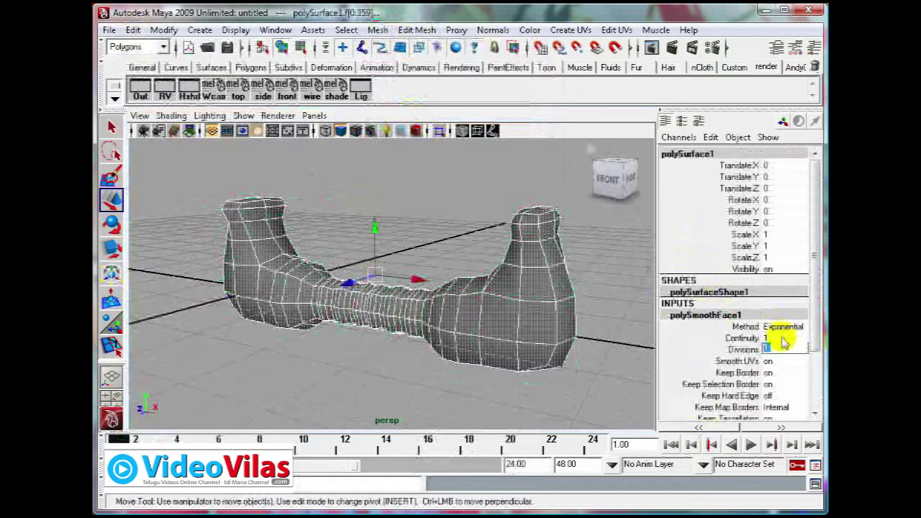
text(2)
key(Return)
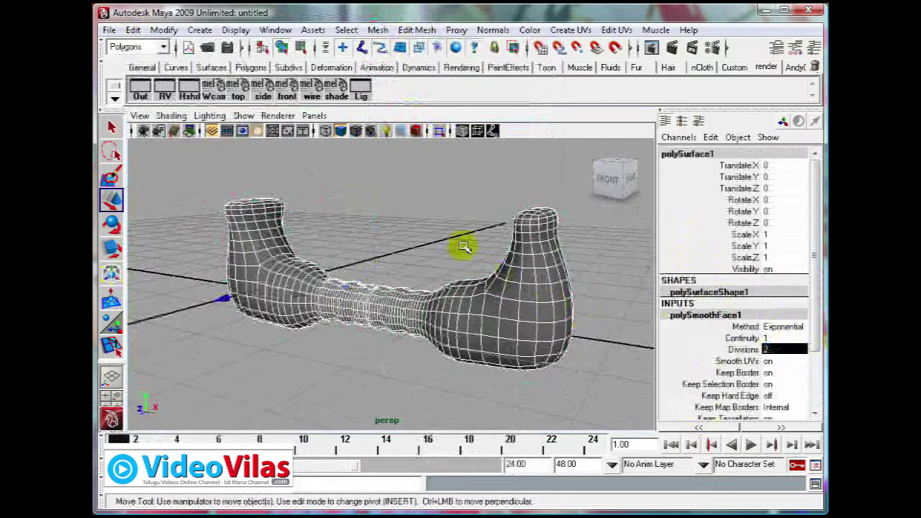
click(463, 247)
Lower the mesh's smoothing divisions to return it to its blocky, unsmoothed form, and deselect it
mouse_move(416, 272)
alt+mouse_down()
mouse_move(516, 276)
mouse_move(500, 300)
mouse_move(454, 269)
mouse_move(464, 277)
mouse_move(451, 284)
mouse_move(405, 275)
alt+mouse_up()
click(445, 351)
alt+drag(494, 324, 382, 314)
click(386, 283)
click(401, 314)
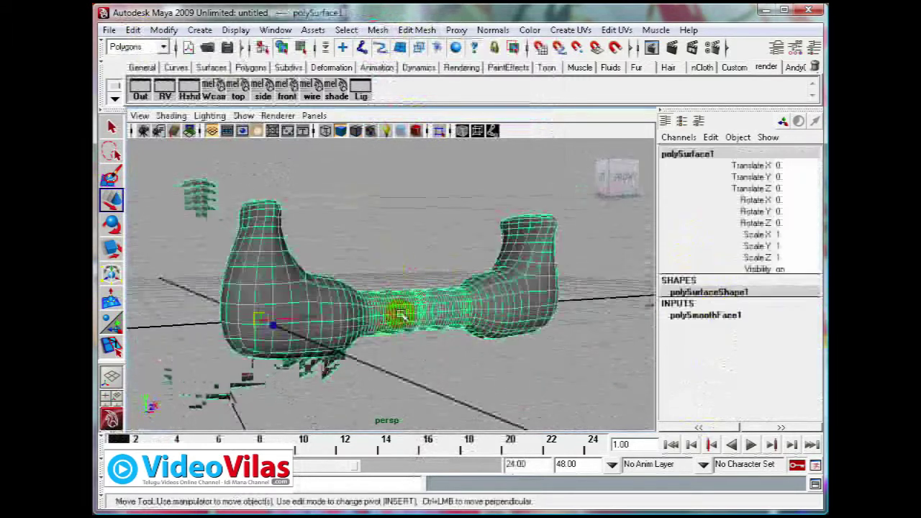
click(710, 321)
click(767, 349)
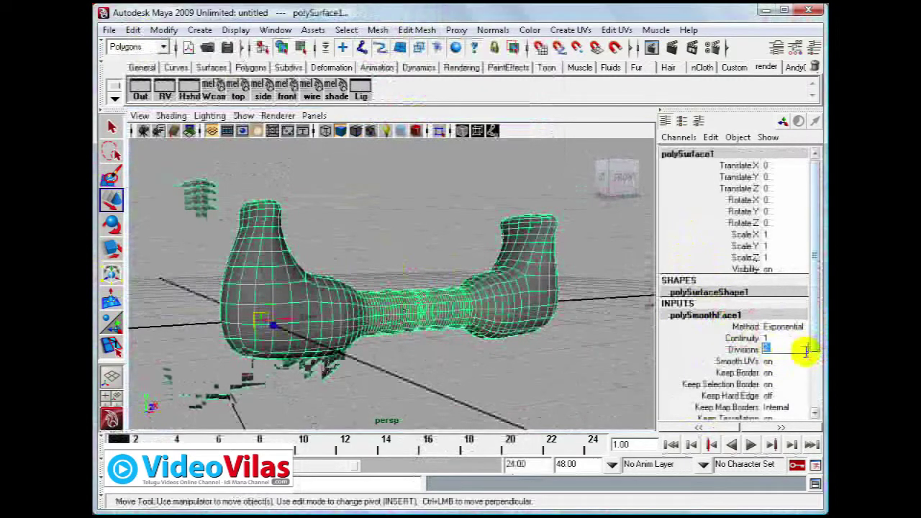
key(Return)
click(450, 241)
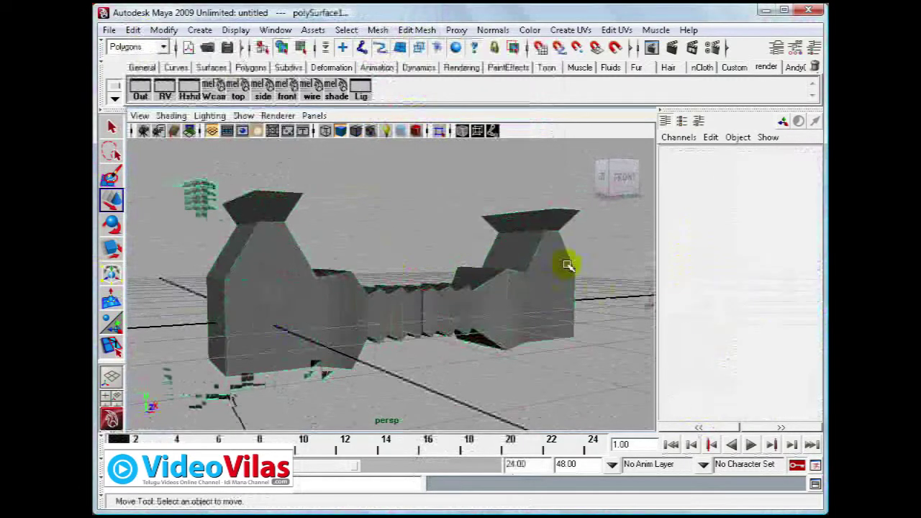